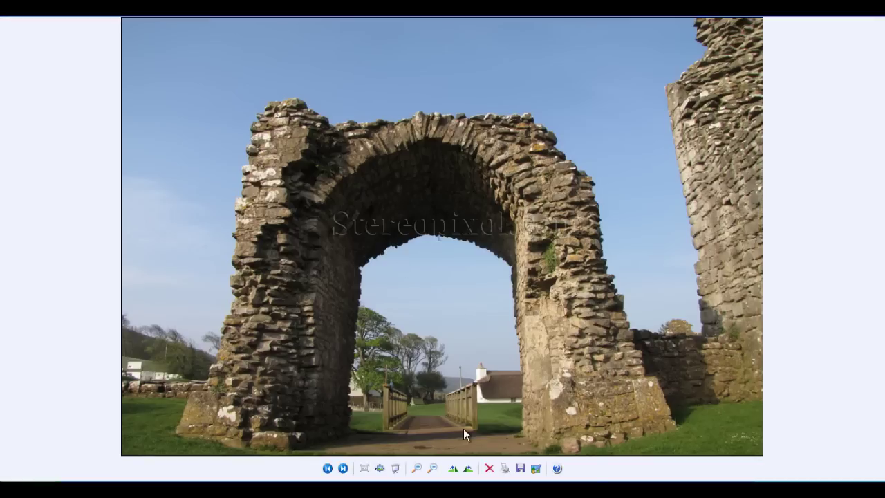
Orbit the Perspective view to a flatter, front-facing angle and create Camera001 from it.
{"action": "key", "text": "alt+Tab"}
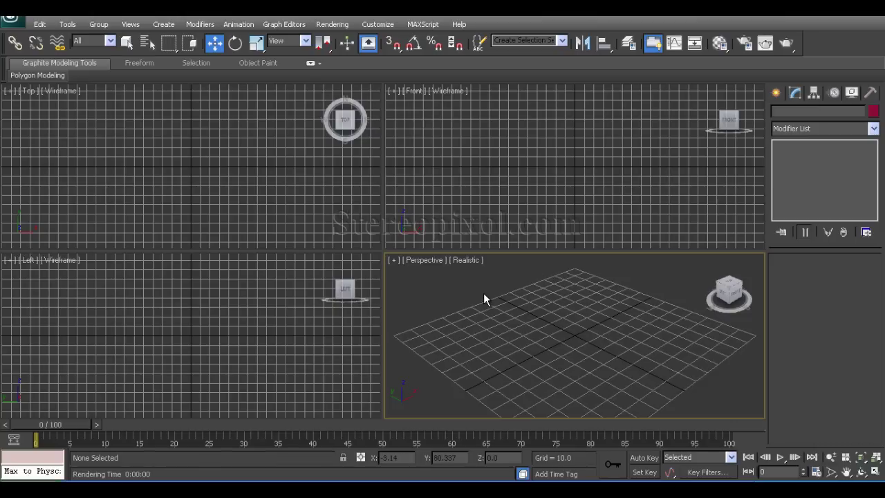
{"action": "middle_click_drag", "start_coordinate": [518, 336], "coordinate": [602, 341], "text": "alt"}
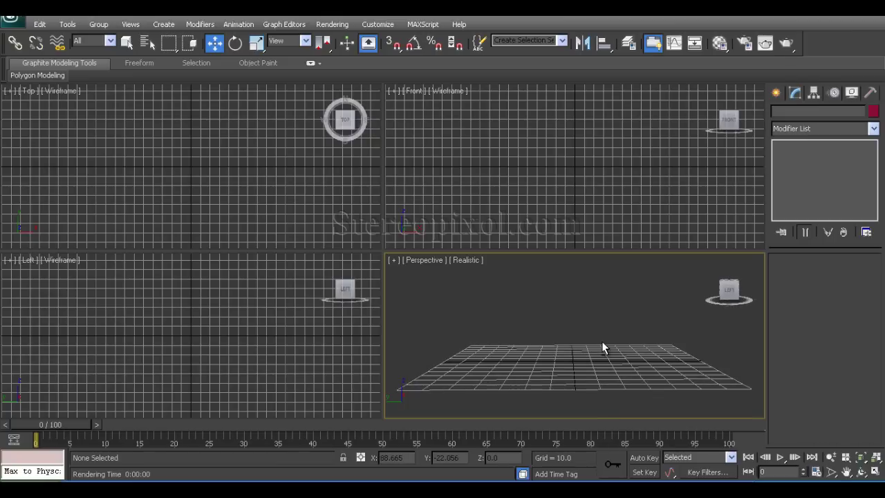
{"action": "key", "text": "ctrl+c"}
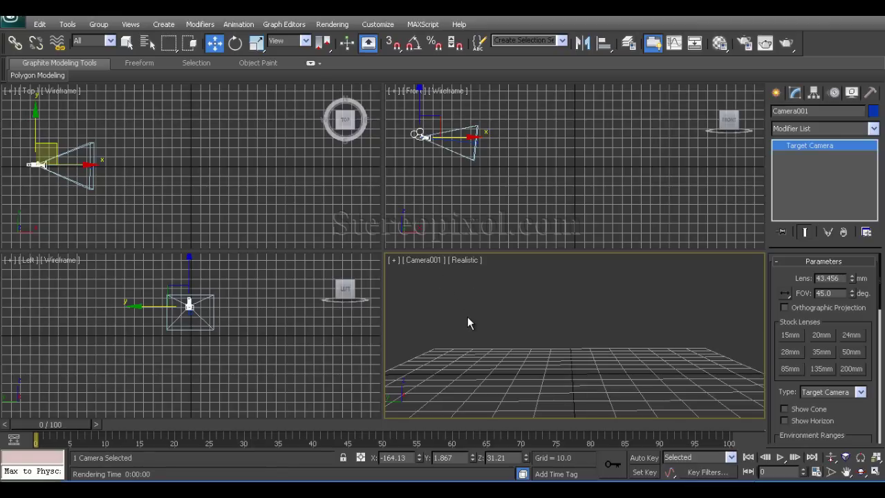
Load the stone arch photo as the viewport background with Aspect Ratio set to Match Rendering Output.
{"action": "key", "text": "alt+b"}
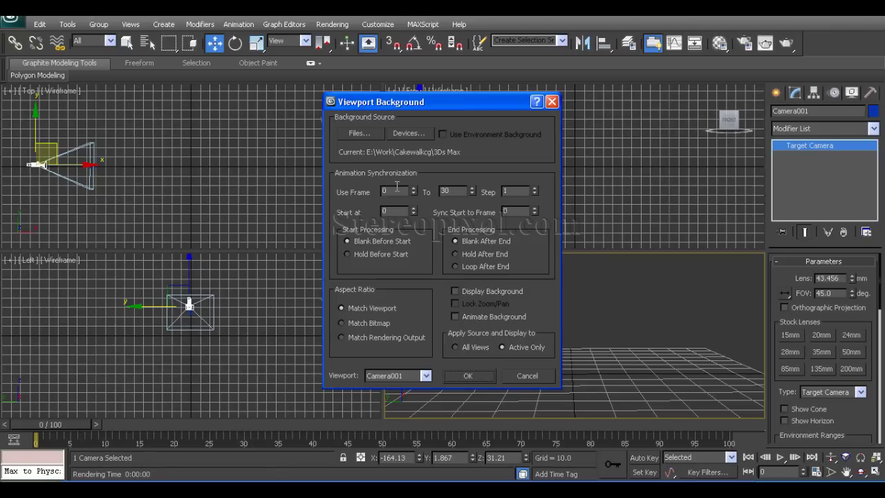
{"action": "left_click", "coordinate": [356, 134]}
{"action": "left_click", "coordinate": [378, 183]}
{"action": "left_click", "coordinate": [571, 277]}
{"action": "left_click", "coordinate": [367, 339]}
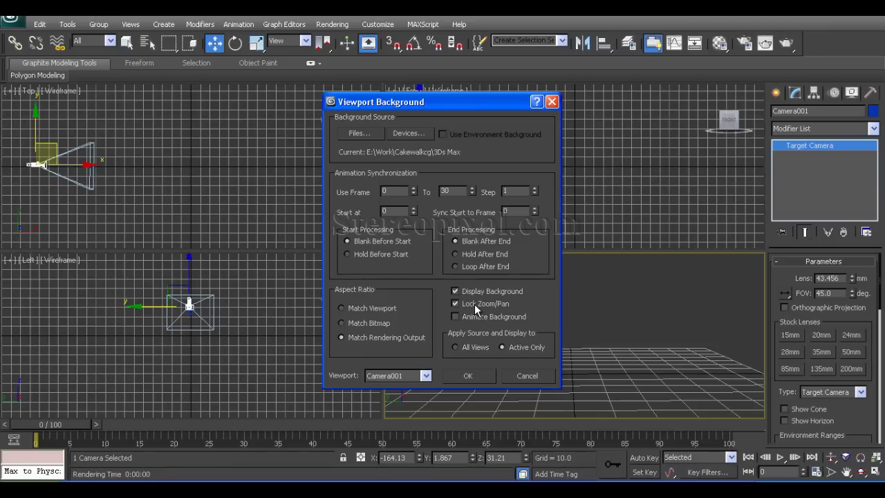
{"action": "left_click", "coordinate": [468, 377]}
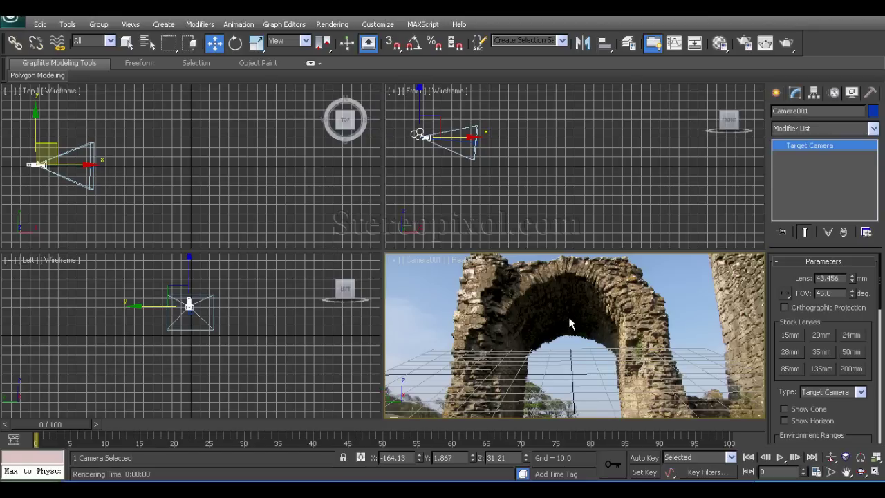
Maximize the Camera001 view with Alt+W and turn on Show Safe Frames.
{"action": "key", "text": "alt+w"}
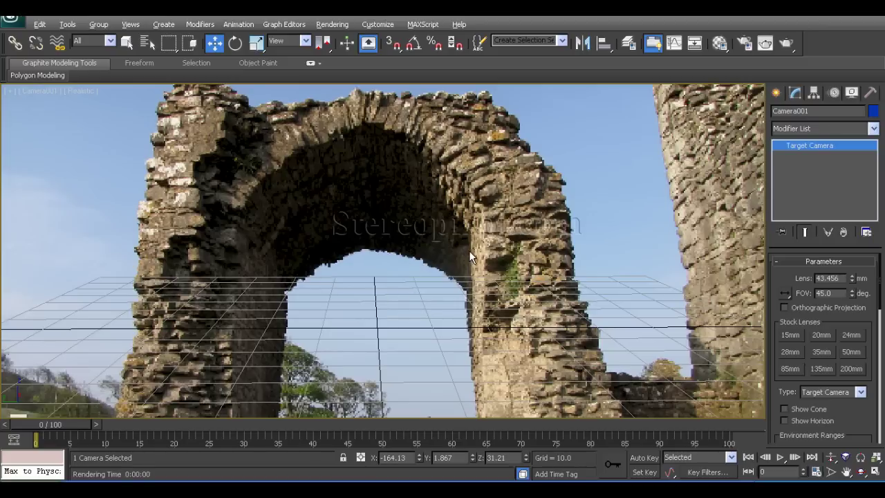
{"action": "left_click", "coordinate": [37, 90]}
{"action": "left_click", "coordinate": [101, 244]}
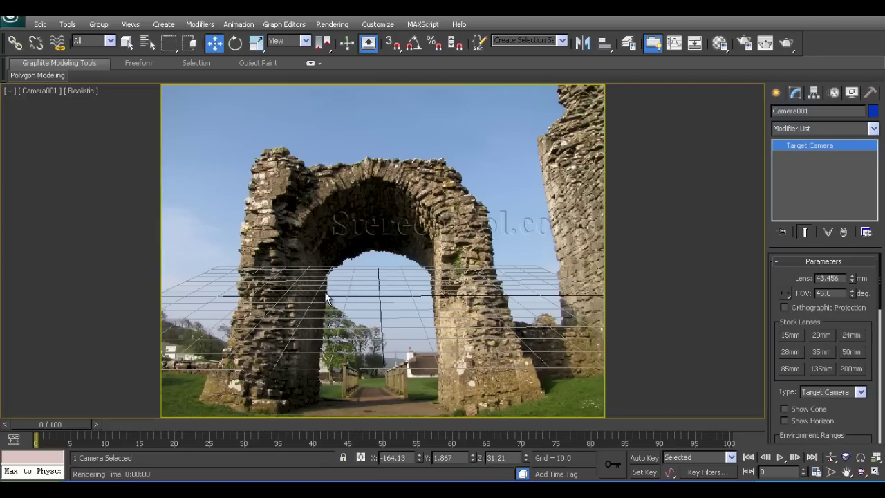
With the Line shape tool, trace the right pillar's base and the top of the arch opening.
{"action": "left_click", "coordinate": [776, 93]}
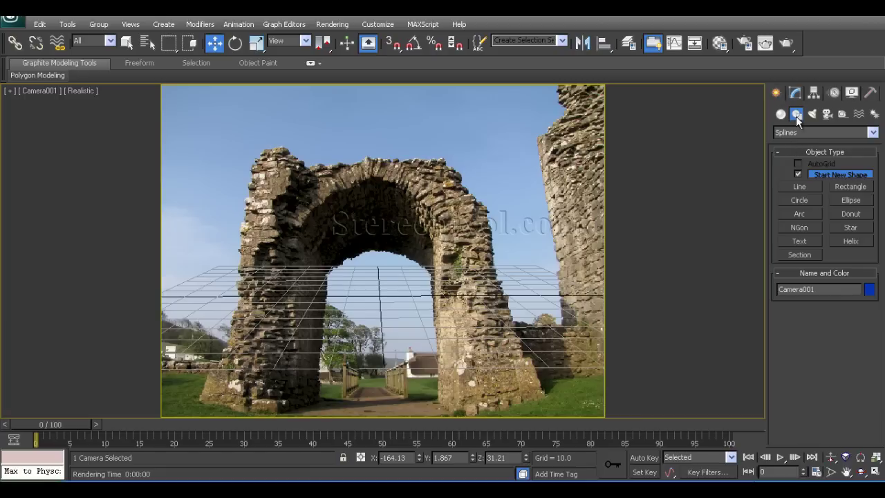
{"action": "left_click", "coordinate": [800, 187]}
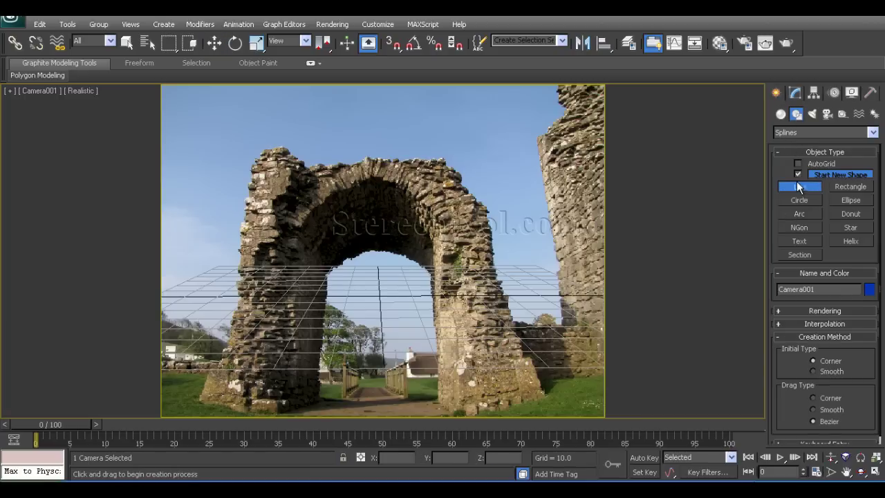
{"action": "left_click", "coordinate": [542, 393]}
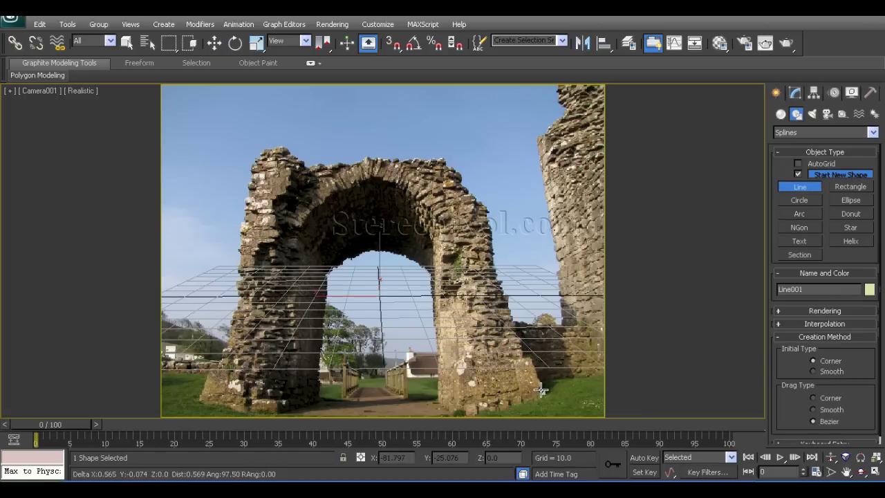
{"action": "left_click", "coordinate": [466, 413]}
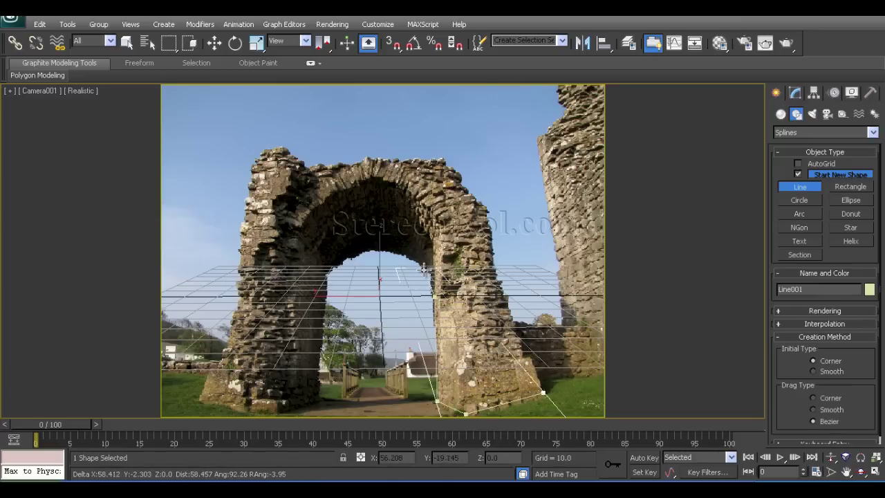
{"action": "left_click", "coordinate": [400, 254]}
{"action": "left_click", "coordinate": [375, 249]}
{"action": "left_click", "coordinate": [352, 256]}
{"action": "left_click", "coordinate": [335, 267]}
{"action": "left_click", "coordinate": [325, 275]}
Trace down to the left pillar's base and outer edge, then remove points and delete the outline.
{"action": "left_click", "coordinate": [319, 324]}
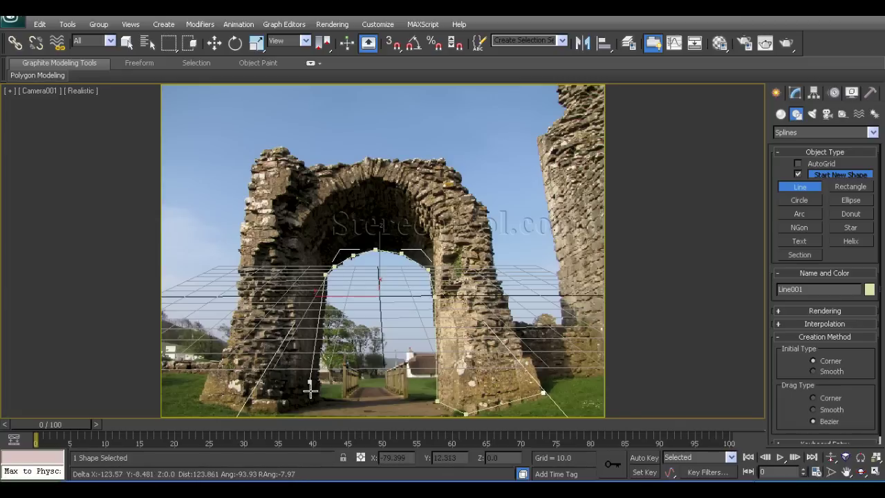
{"action": "left_click", "coordinate": [316, 397]}
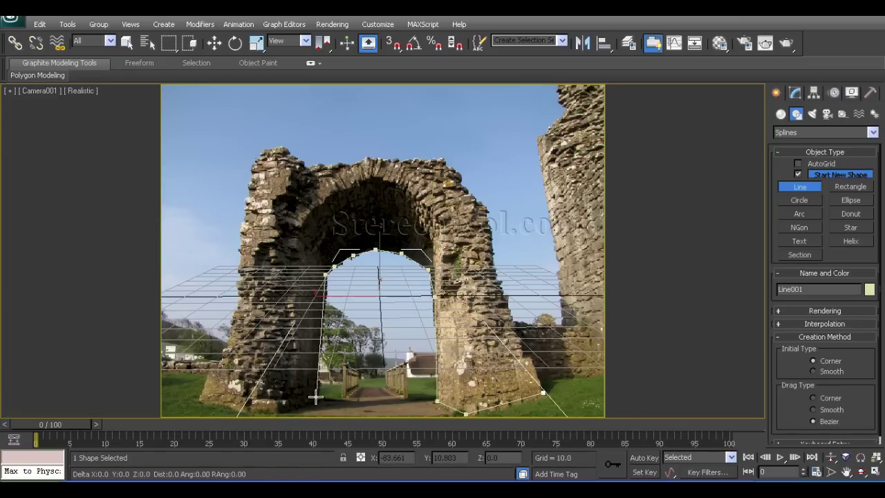
{"action": "left_click", "coordinate": [277, 413]}
{"action": "left_click", "coordinate": [198, 401]}
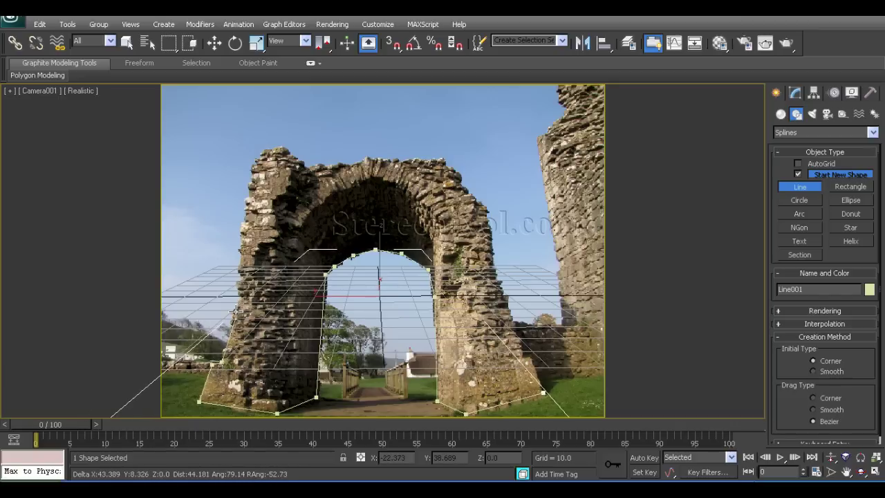
{"action": "left_click", "coordinate": [240, 276]}
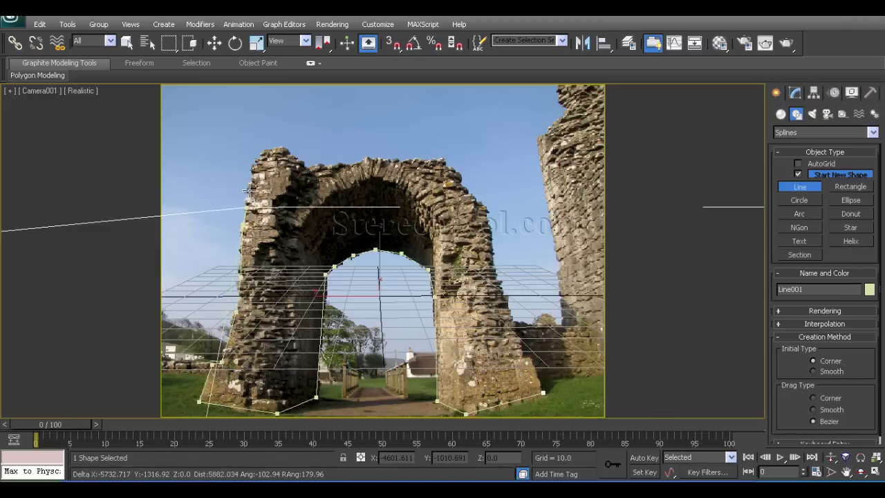
{"action": "key", "text": "BackSpace"}
{"action": "key", "text": "BackSpace"}
{"action": "key", "text": "BackSpace"}
{"action": "key", "text": "BackSpace"}
{"action": "key", "text": "BackSpace"}
{"action": "key", "text": "BackSpace"}
{"action": "key", "text": "BackSpace"}
{"action": "key", "text": "BackSpace"}
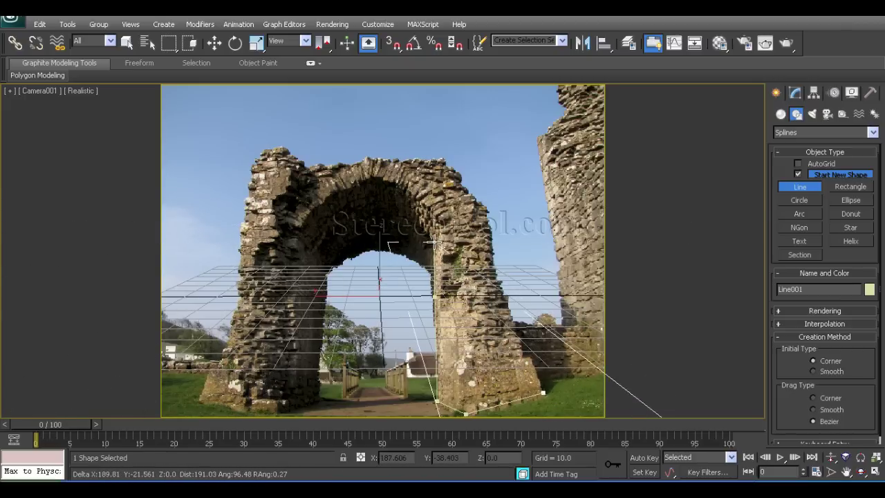
{"action": "right_click", "coordinate": [434, 243]}
{"action": "key", "text": "Delete"}
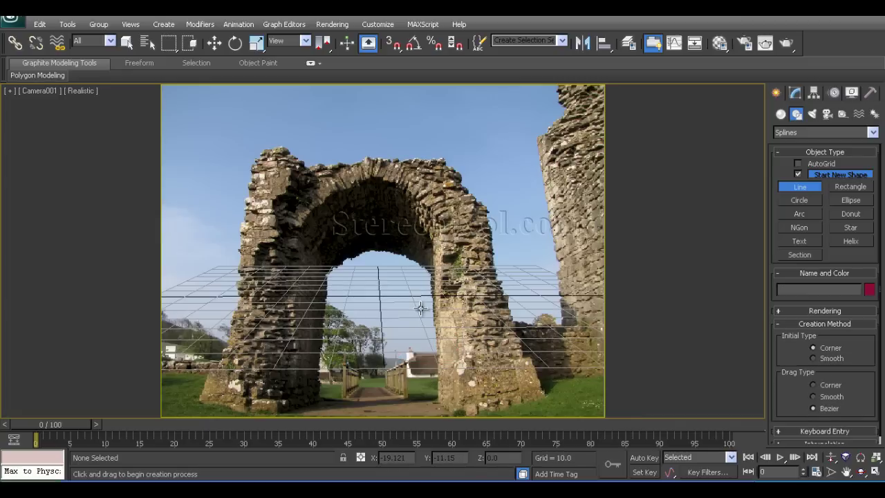
Trace a new outline from the right pillar's base up and across the arch opening.
{"action": "left_click", "coordinate": [545, 392]}
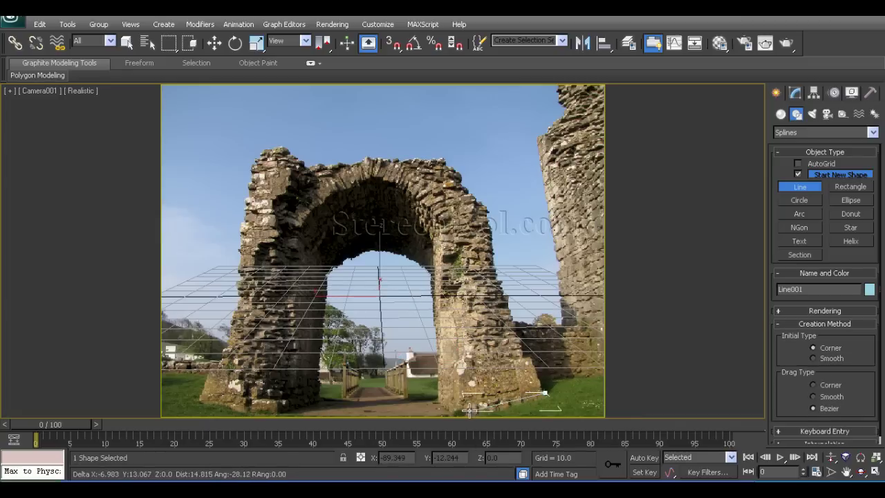
{"action": "left_click_drag", "start_coordinate": [470, 413], "coordinate": [438, 399]}
{"action": "left_click", "coordinate": [439, 399]}
{"action": "left_click", "coordinate": [438, 329]}
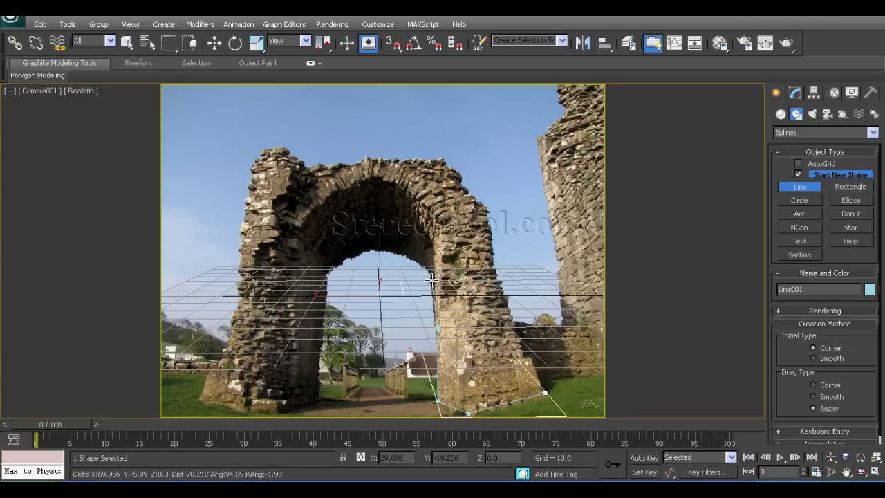
{"action": "left_click_drag", "start_coordinate": [420, 263], "coordinate": [401, 255]}
{"action": "left_click", "coordinate": [391, 251]}
{"action": "left_click", "coordinate": [357, 253]}
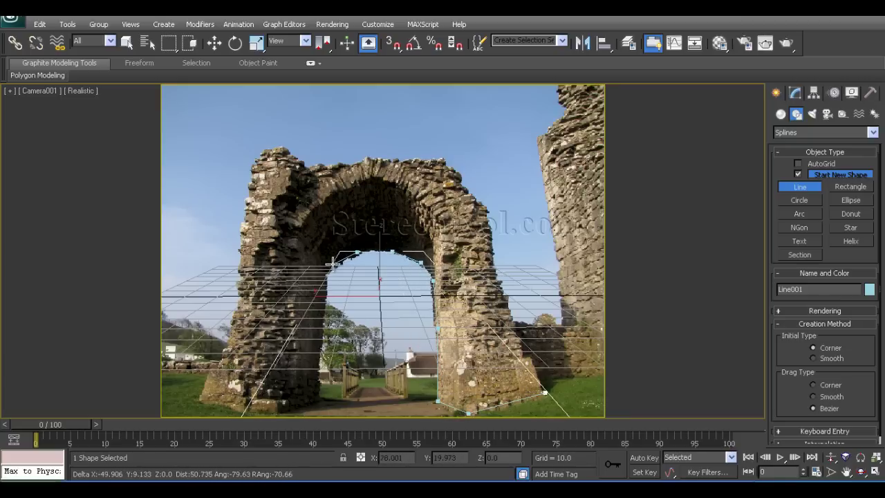
{"action": "left_click", "coordinate": [332, 265]}
{"action": "left_click", "coordinate": [317, 351]}
Trace along the left pillar's base and outer edge, then discard the unfinished line with Backspace.
{"action": "left_click", "coordinate": [316, 395]}
{"action": "left_click", "coordinate": [279, 411]}
{"action": "left_click", "coordinate": [199, 400]}
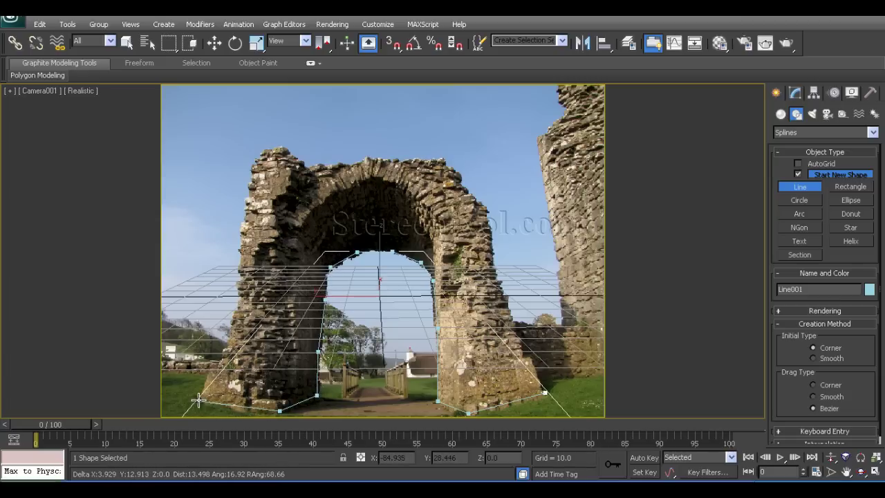
{"action": "left_click", "coordinate": [216, 364]}
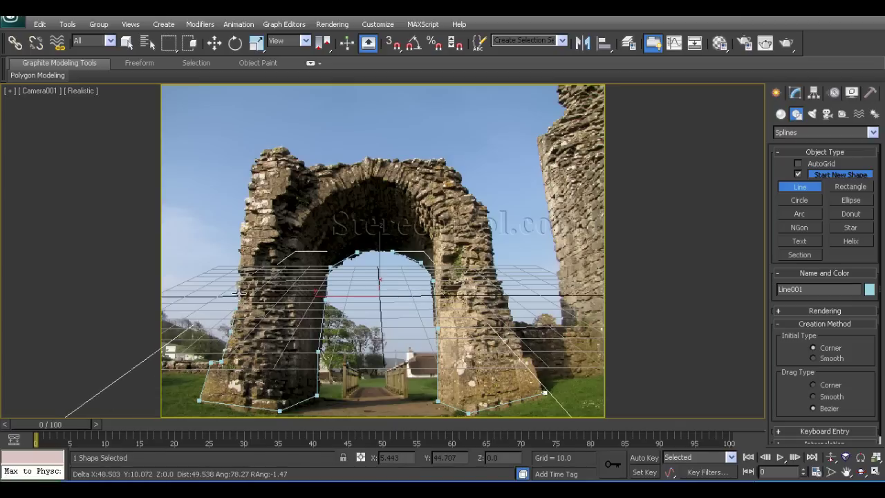
{"action": "left_click", "coordinate": [243, 237]}
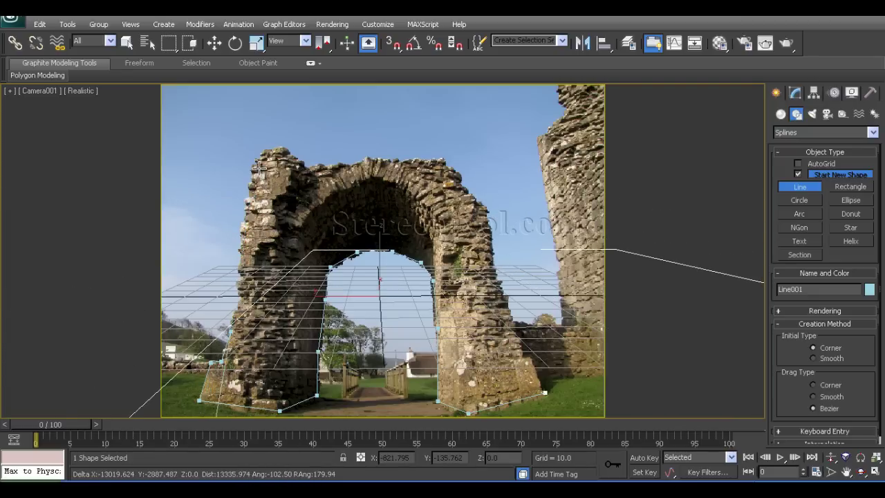
{"action": "key", "text": "BackSpace"}
{"action": "key", "text": "BackSpace"}
{"action": "key", "text": "BackSpace"}
{"action": "key", "text": "BackSpace"}
{"action": "key", "text": "BackSpace"}
{"action": "key", "text": "BackSpace"}
{"action": "key", "text": "BackSpace"}
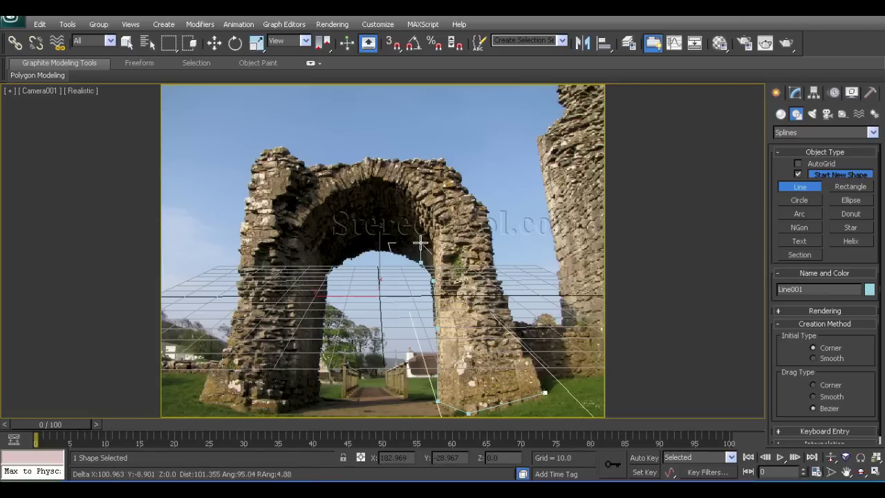
{"action": "key", "text": "BackSpace"}
{"action": "key", "text": "BackSpace"}
{"action": "key", "text": "BackSpace"}
{"action": "key", "text": "BackSpace"}
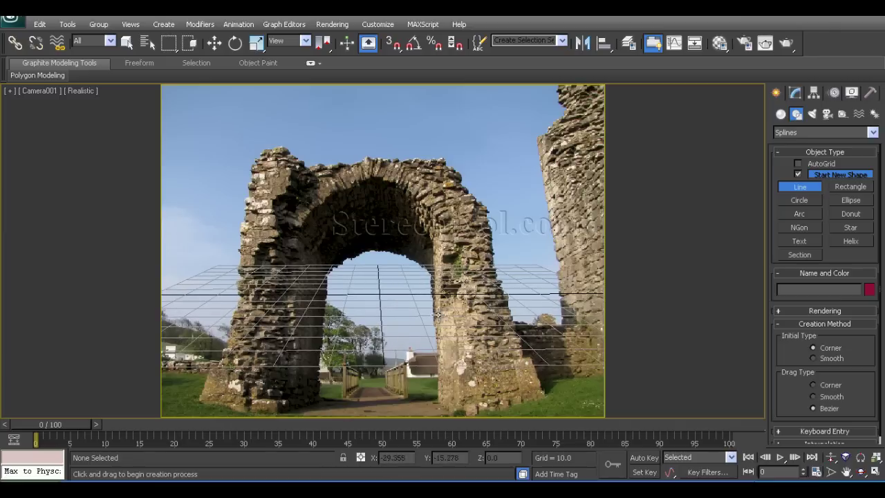
Orbit Camera001 slightly, hide the grid with G, and pick the Line tool.
{"action": "left_click", "coordinate": [860, 472]}
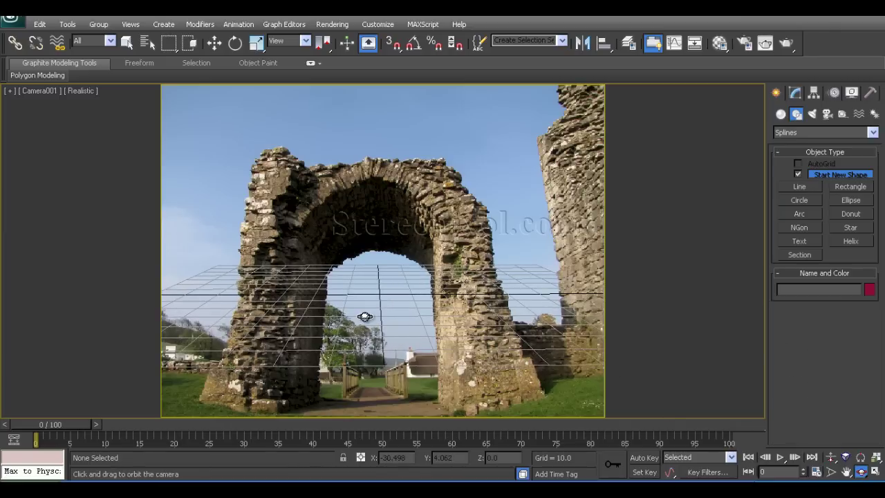
{"action": "left_click_drag", "start_coordinate": [367, 318], "coordinate": [377, 378]}
{"action": "key", "text": "g"}
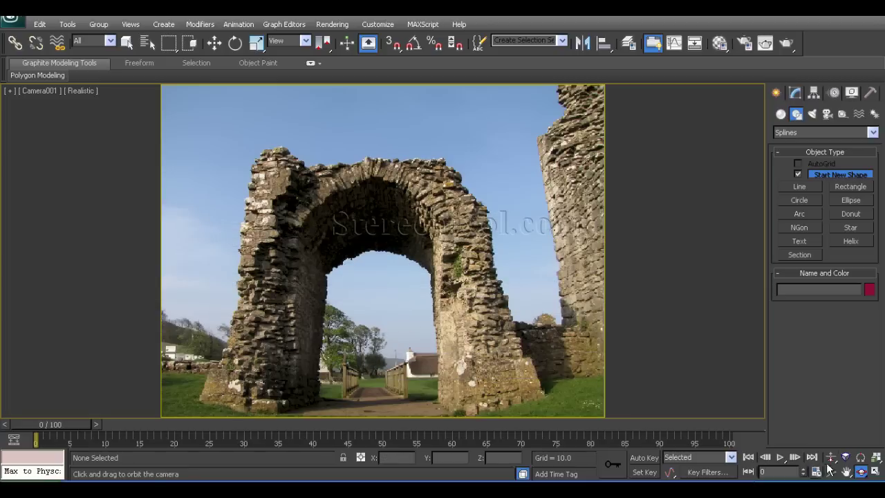
{"action": "left_click", "coordinate": [800, 187]}
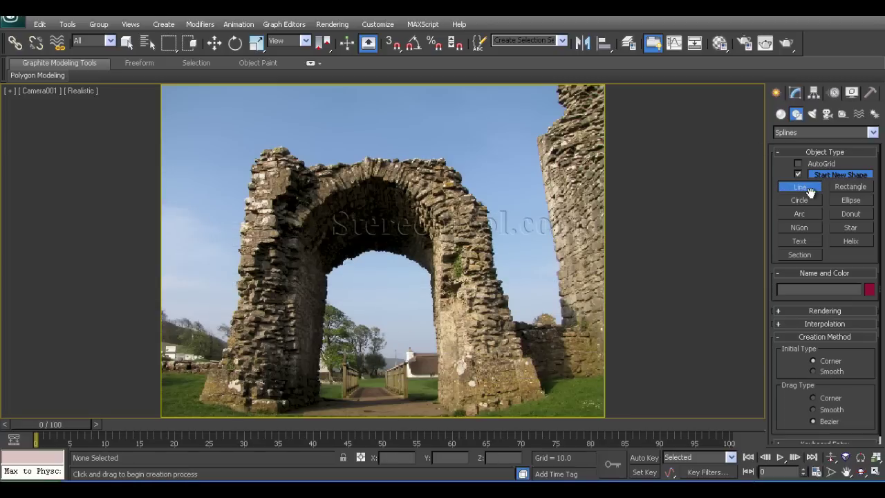
Trace vertices along the right pier's base, around the arch opening, and across the left pier's base.
{"action": "left_click", "coordinate": [542, 394]}
{"action": "left_click", "coordinate": [472, 413]}
{"action": "left_click", "coordinate": [438, 400]}
{"action": "left_click", "coordinate": [433, 284]}
{"action": "left_click", "coordinate": [420, 259]}
{"action": "left_click", "coordinate": [382, 249]}
{"action": "left_click", "coordinate": [351, 254]}
{"action": "left_click", "coordinate": [329, 270]}
{"action": "left_click", "coordinate": [323, 300]}
{"action": "left_click", "coordinate": [316, 401]}
{"action": "left_click", "coordinate": [277, 413]}
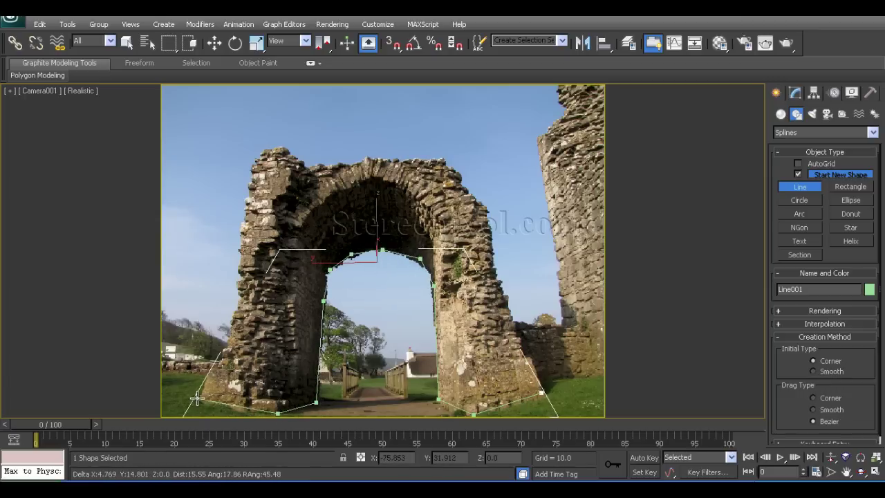
{"action": "left_click", "coordinate": [200, 401]}
Trace up the left pier's outer edge to its top corner and along the ragged arch top.
{"action": "left_click", "coordinate": [212, 369]}
{"action": "left_click", "coordinate": [225, 367]}
{"action": "left_click", "coordinate": [240, 269]}
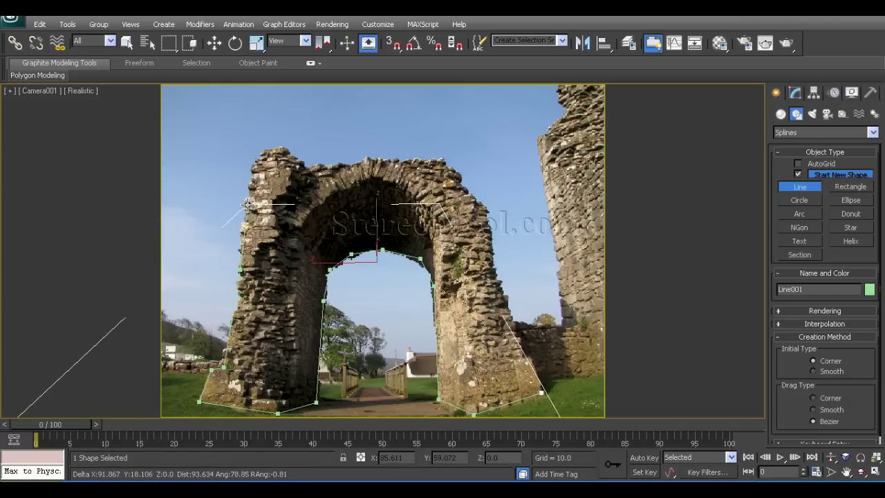
{"action": "left_click", "coordinate": [248, 205]}
{"action": "left_click", "coordinate": [256, 163]}
{"action": "left_click", "coordinate": [278, 149]}
{"action": "left_click", "coordinate": [298, 161]}
{"action": "left_click", "coordinate": [309, 168]}
{"action": "left_click", "coordinate": [325, 166]}
{"action": "left_click", "coordinate": [343, 163]}
{"action": "left_click", "coordinate": [359, 161]}
Continue the arch top to the right and down the right shoulder and outer edge.
{"action": "left_click", "coordinate": [377, 161]}
{"action": "left_click", "coordinate": [393, 160]}
{"action": "left_click", "coordinate": [408, 161]}
{"action": "left_click", "coordinate": [422, 160]}
{"action": "left_click", "coordinate": [441, 161]}
{"action": "left_click", "coordinate": [458, 177]}
{"action": "left_click", "coordinate": [473, 199]}
{"action": "left_click", "coordinate": [484, 213]}
{"action": "left_click", "coordinate": [493, 254]}
{"action": "left_click", "coordinate": [495, 277]}
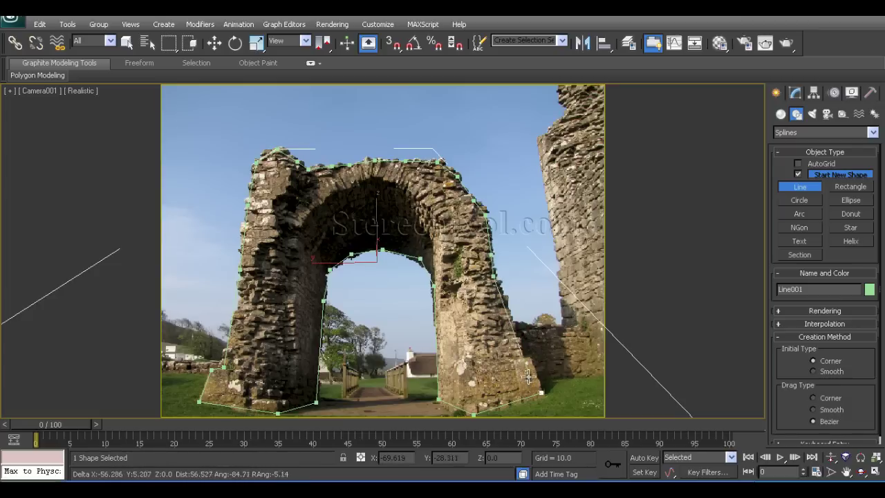
Add a final vertex near the right pier's base and close the spline at its start point.
{"action": "left_click", "coordinate": [528, 358]}
{"action": "left_click", "coordinate": [542, 388]}
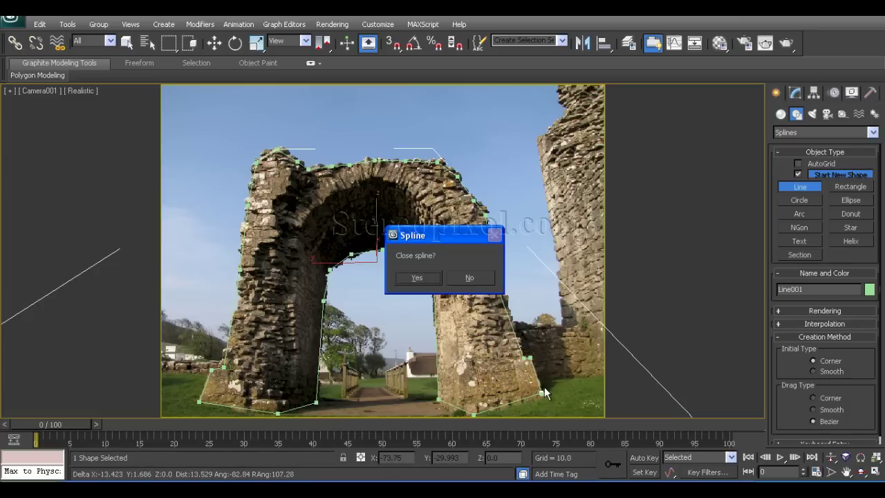
{"action": "left_click", "coordinate": [416, 277]}
{"action": "key", "text": "w"}
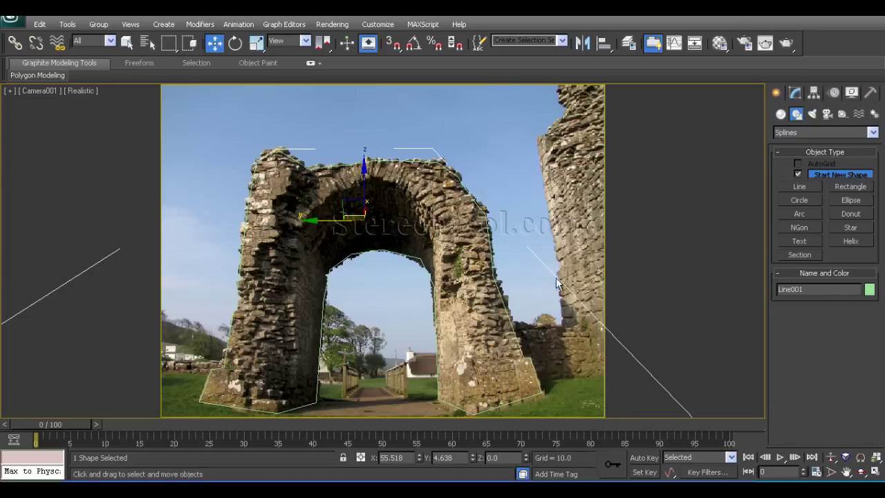
Add an Extrude modifier to Line001 with Amount 0.3.
{"action": "left_click", "coordinate": [795, 93]}
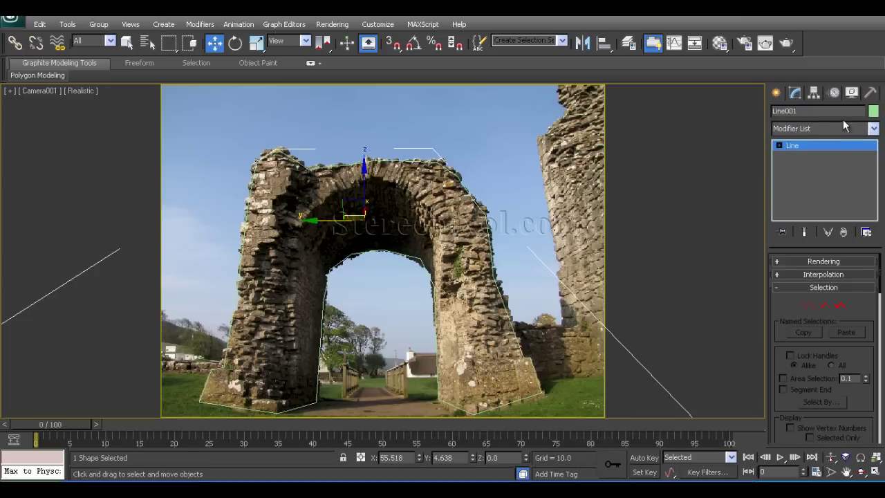
{"action": "left_click", "coordinate": [818, 127]}
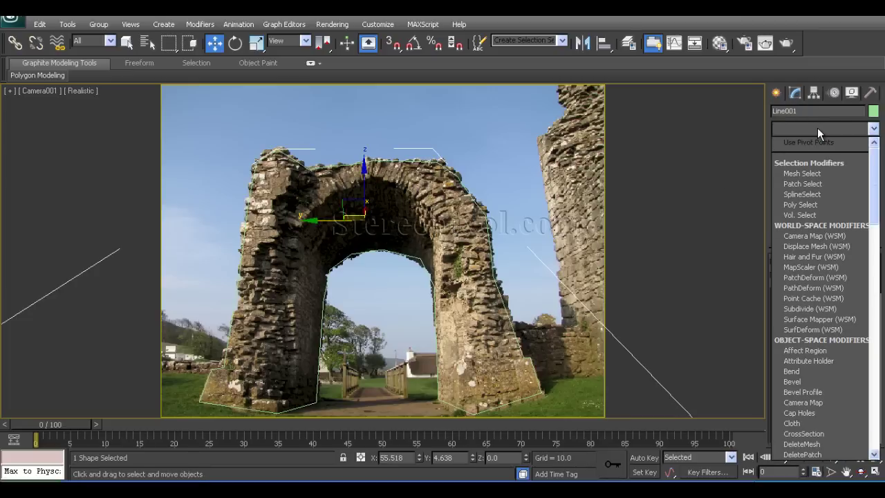
{"action": "scroll", "coordinate": [817, 127], "scroll_direction": "down", "scroll_amount": 1}
{"action": "key", "text": "e"}
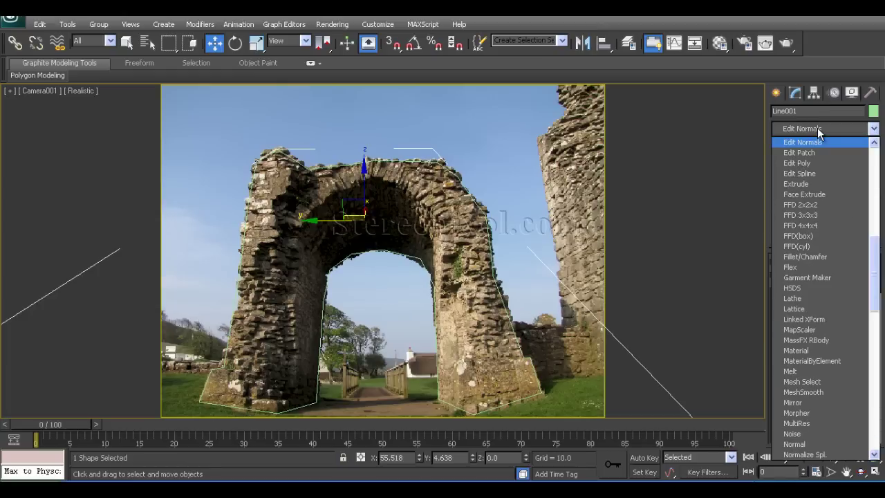
{"action": "left_click", "coordinate": [808, 185]}
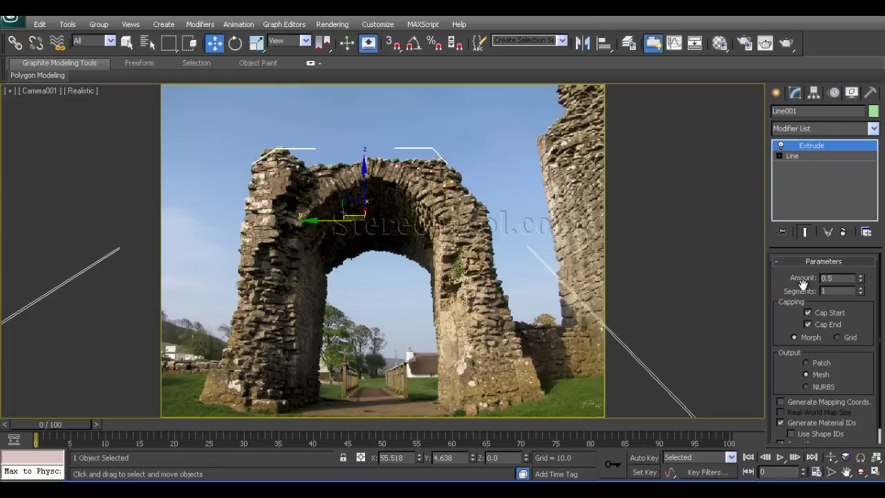
{"action": "left_click", "coordinate": [860, 276]}
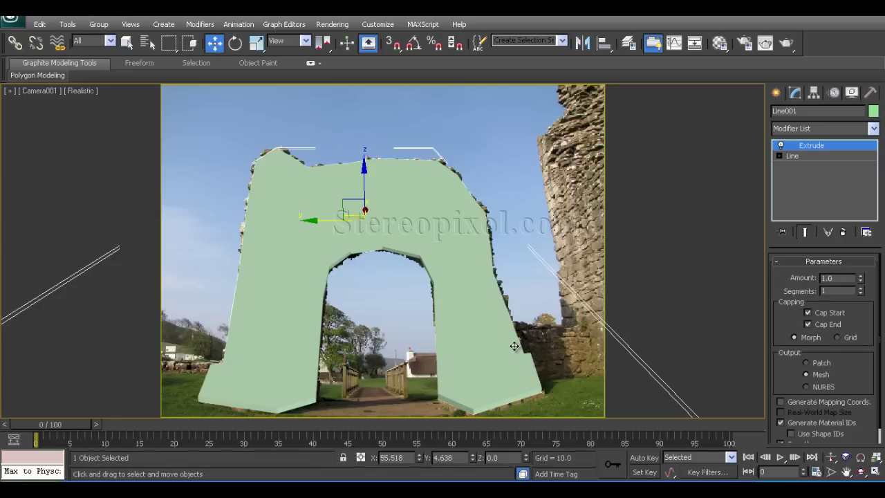
{"action": "double_click", "coordinate": [841, 277]}
{"action": "type", "text": ".3"}
{"action": "key", "text": "Return"}
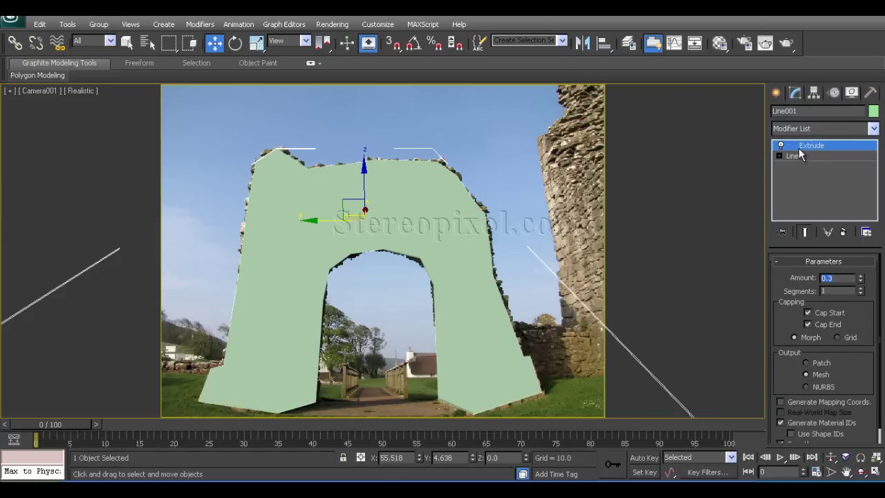
Drag the Ogmore Castle.jpg photo material onto the extruded arch and render Camera001.
{"action": "left_click", "coordinate": [721, 46]}
{"action": "double_click", "coordinate": [194, 131]}
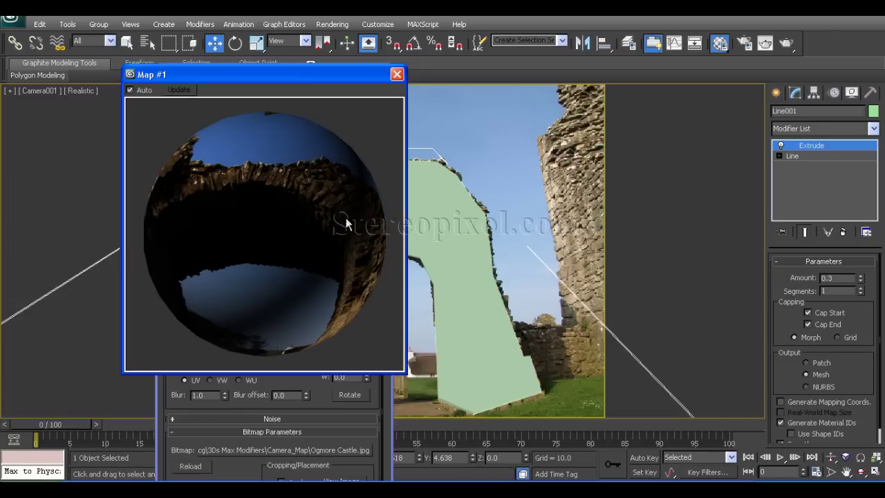
{"action": "left_click", "coordinate": [397, 74]}
{"action": "left_click_drag", "start_coordinate": [223, 157], "coordinate": [435, 228]}
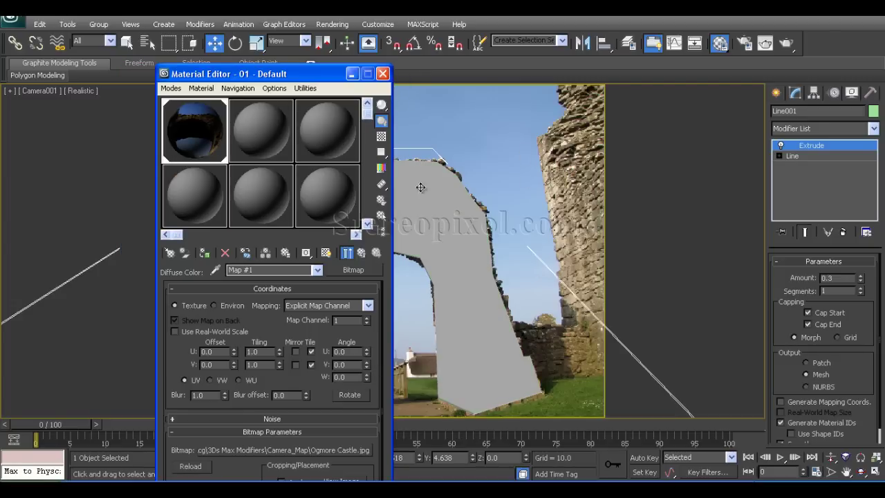
{"action": "left_click", "coordinate": [382, 74]}
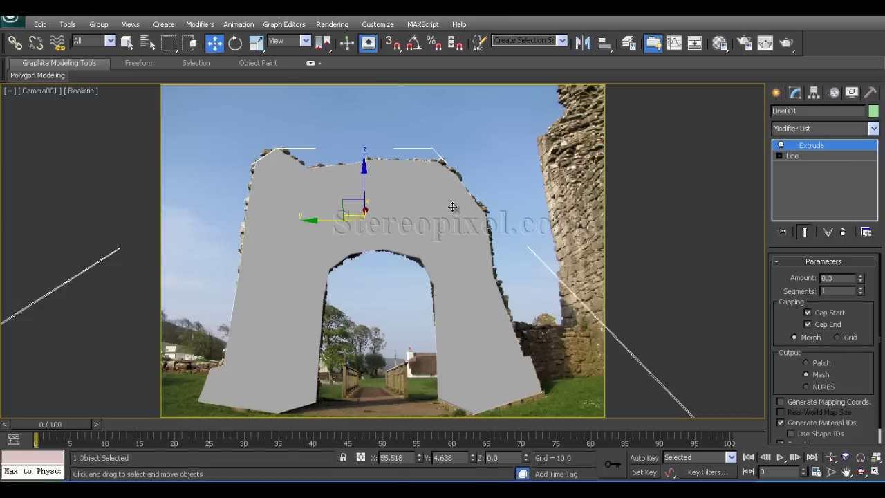
{"action": "left_click", "coordinate": [792, 45]}
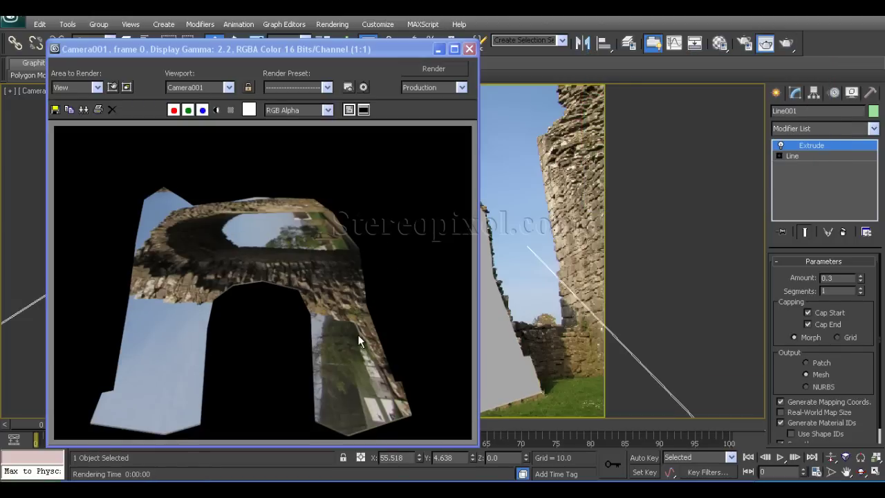
Close the render and add a Camera Map modifier to the arch.
{"action": "left_click", "coordinate": [469, 49]}
{"action": "left_click", "coordinate": [822, 129]}
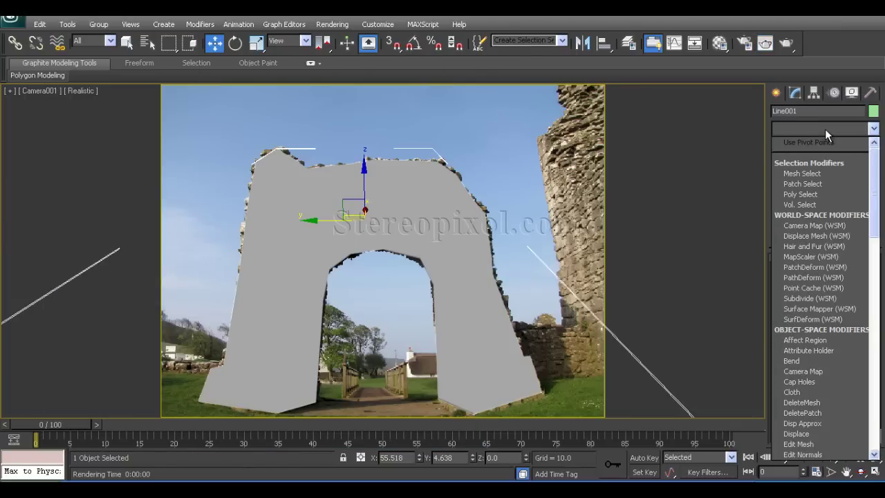
{"action": "scroll", "coordinate": [825, 131], "scroll_direction": "down", "scroll_amount": 3}
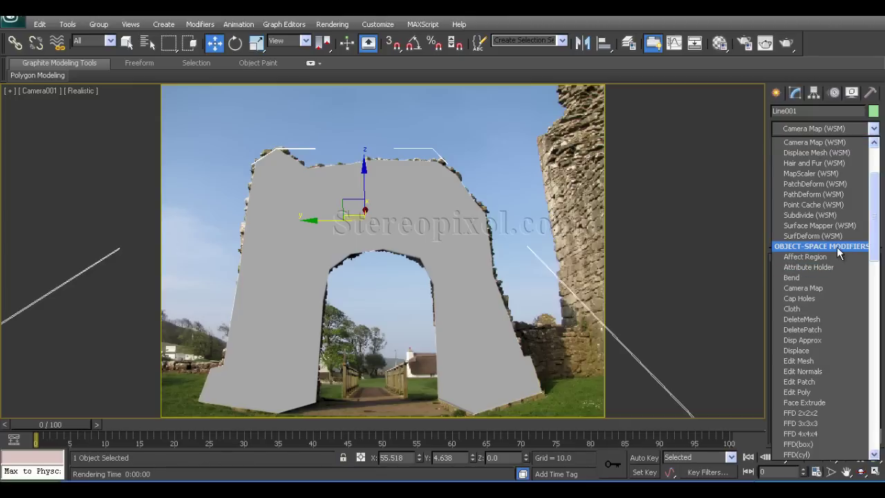
{"action": "left_click", "coordinate": [823, 287]}
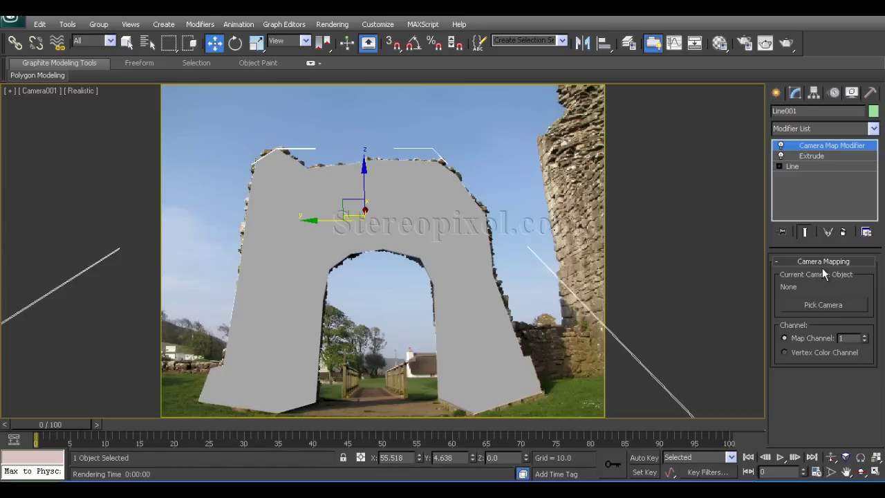
Pick Camera001 as the projection camera and maximize the Camera001 view again.
{"action": "left_click", "coordinate": [810, 304]}
{"action": "left_click", "coordinate": [825, 305]}
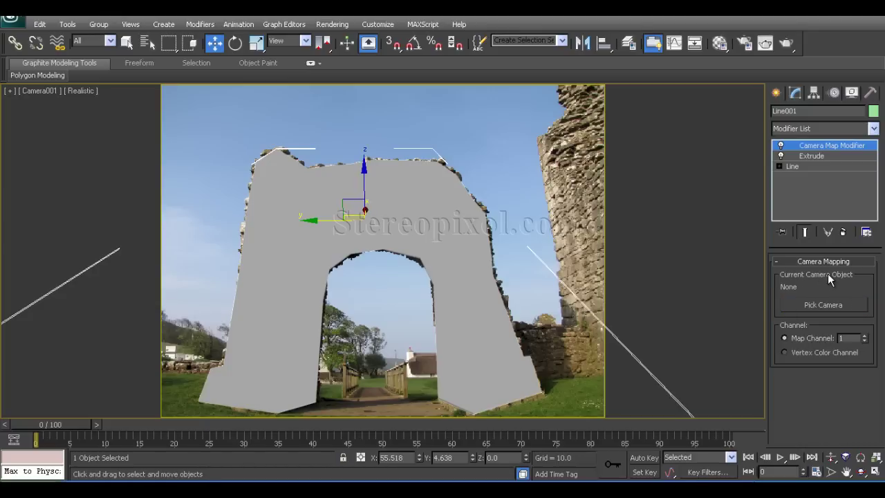
{"action": "left_click", "coordinate": [826, 304]}
{"action": "key", "text": "alt+w"}
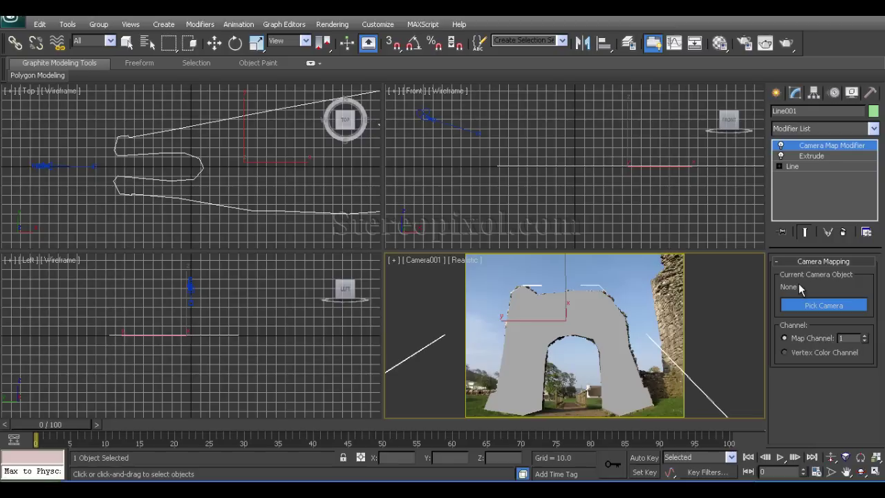
{"action": "left_click", "coordinate": [39, 166]}
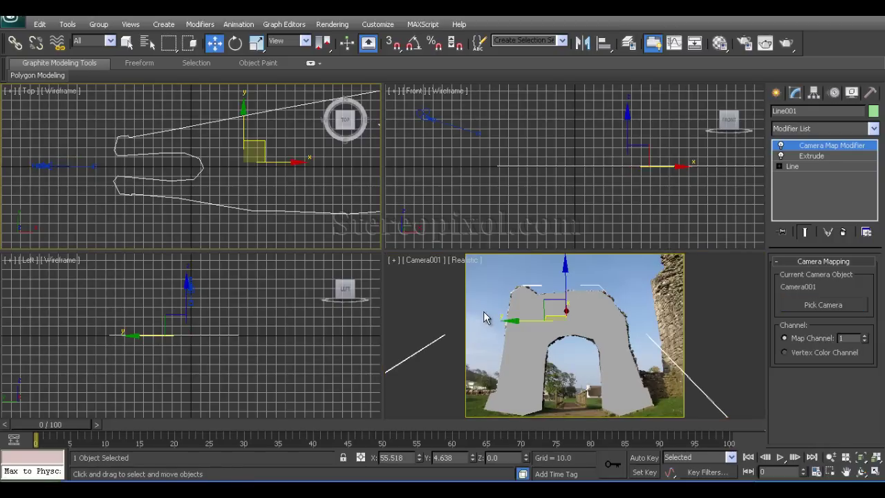
{"action": "left_click", "coordinate": [588, 330]}
{"action": "key", "text": "alt+w"}
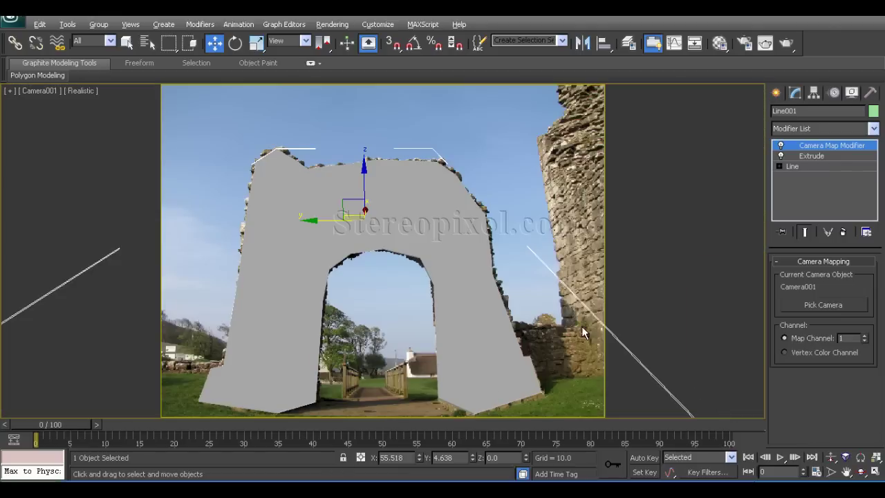
Render the camera view, then close it and frame the whole arch outline in the four-view Top viewport.
{"action": "left_click", "coordinate": [786, 42]}
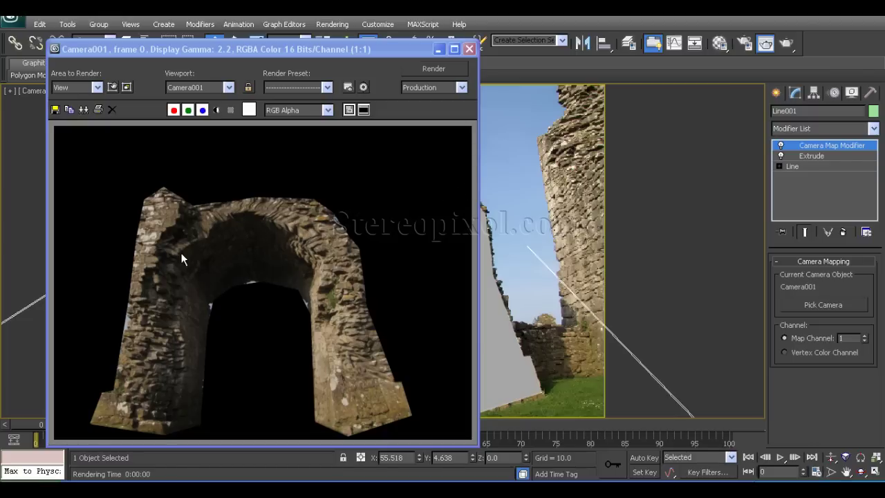
{"action": "left_click", "coordinate": [469, 49]}
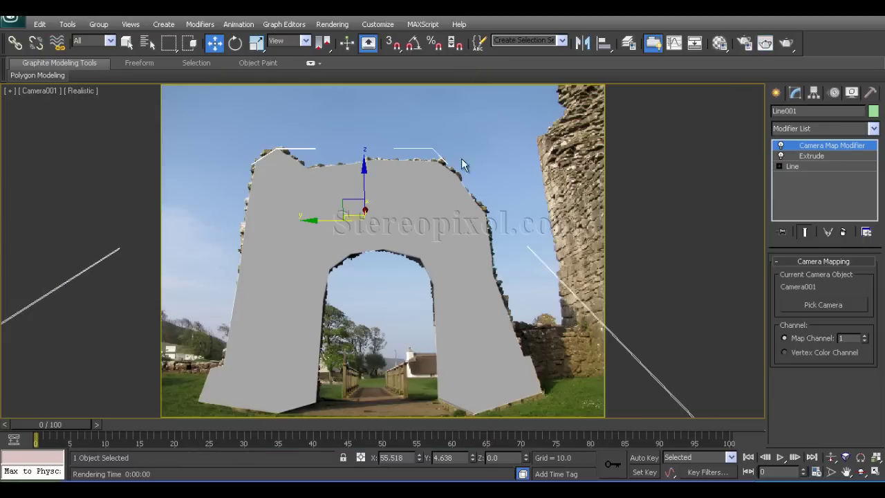
{"action": "key", "text": "alt+w"}
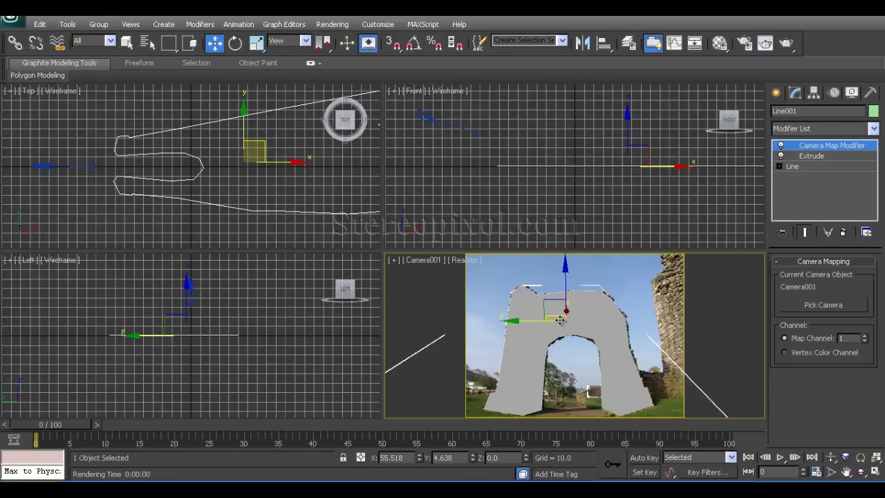
{"action": "middle_click", "coordinate": [233, 194]}
{"action": "middle_click_drag", "start_coordinate": [296, 190], "coordinate": [249, 183]}
{"action": "scroll", "coordinate": [252, 186], "scroll_direction": "down", "scroll_amount": 3}
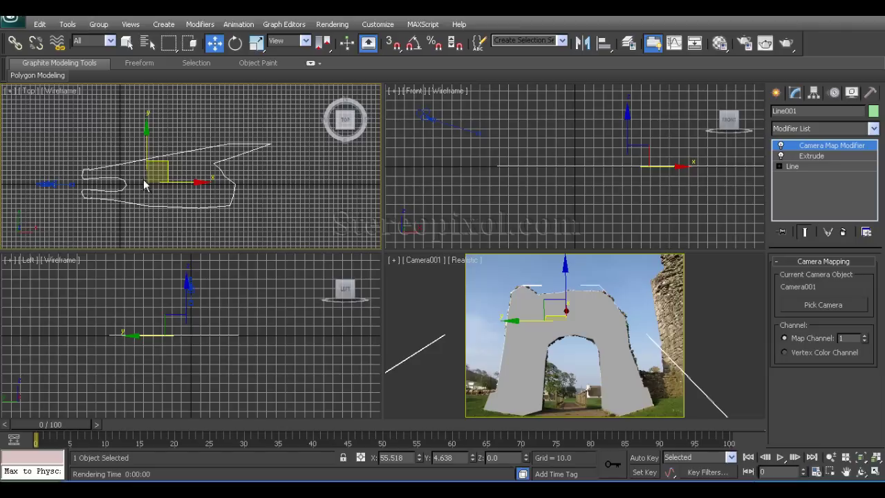
Delete the Line001 arch mesh and Camera001 so only the background photo remains.
{"action": "left_click", "coordinate": [492, 213]}
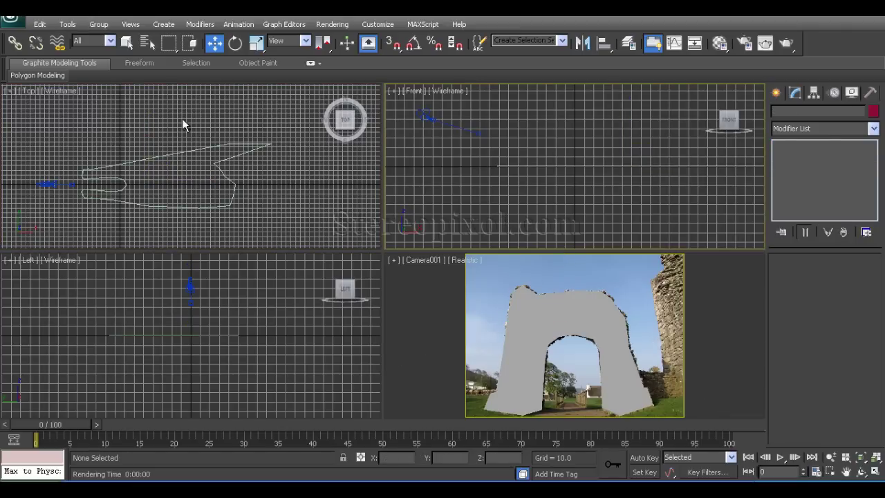
{"action": "left_click", "coordinate": [234, 196]}
{"action": "left_click", "coordinate": [587, 189]}
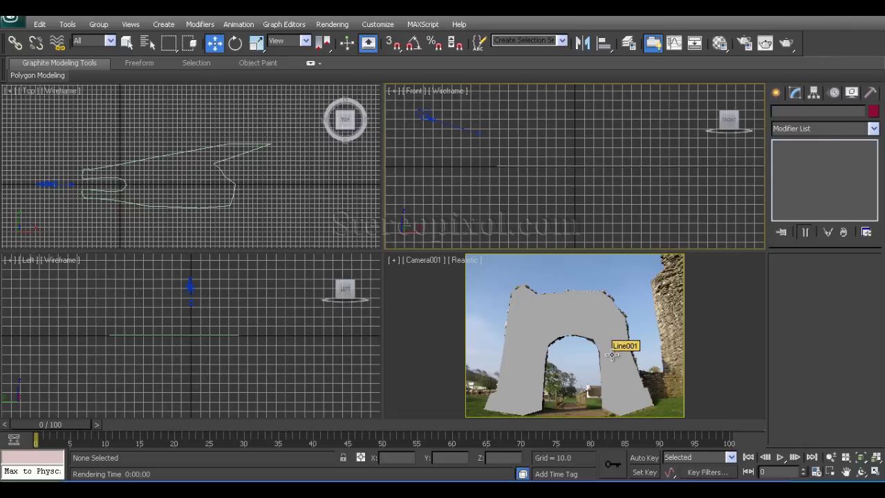
{"action": "left_click", "coordinate": [611, 356]}
{"action": "key", "text": "Delete"}
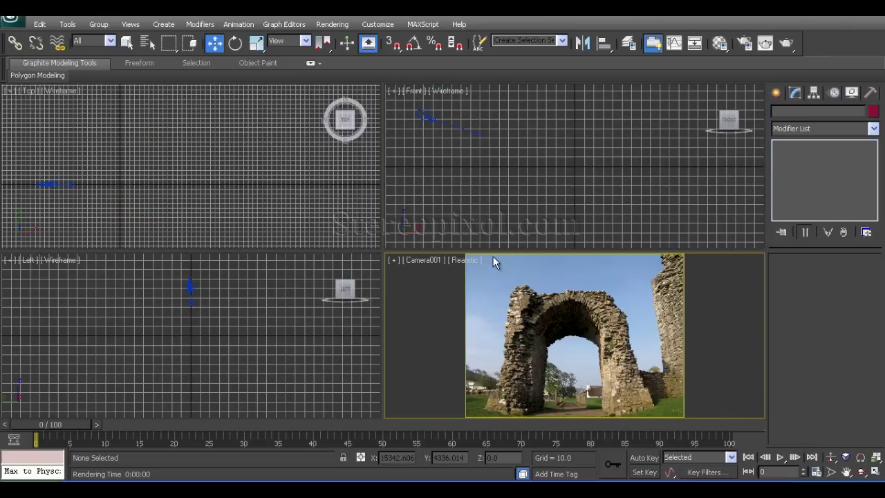
{"action": "left_click", "coordinate": [423, 115]}
{"action": "key", "text": "Delete"}
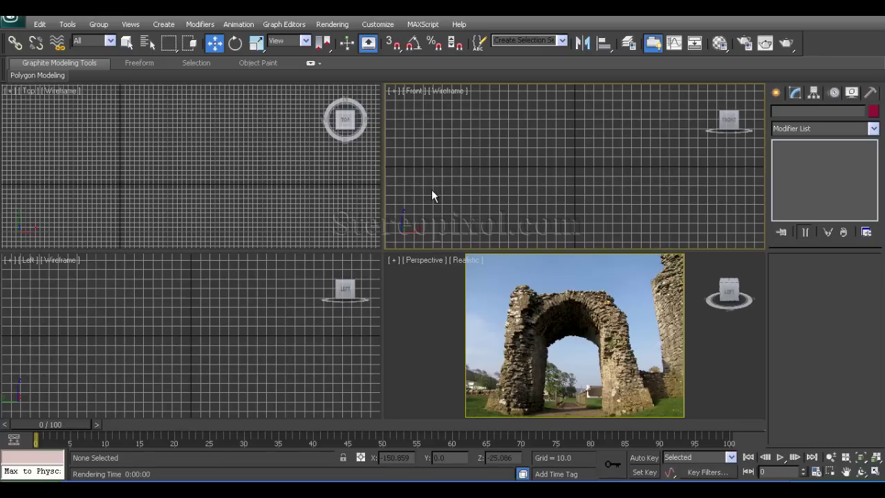
{"action": "left_click", "coordinate": [558, 358]}
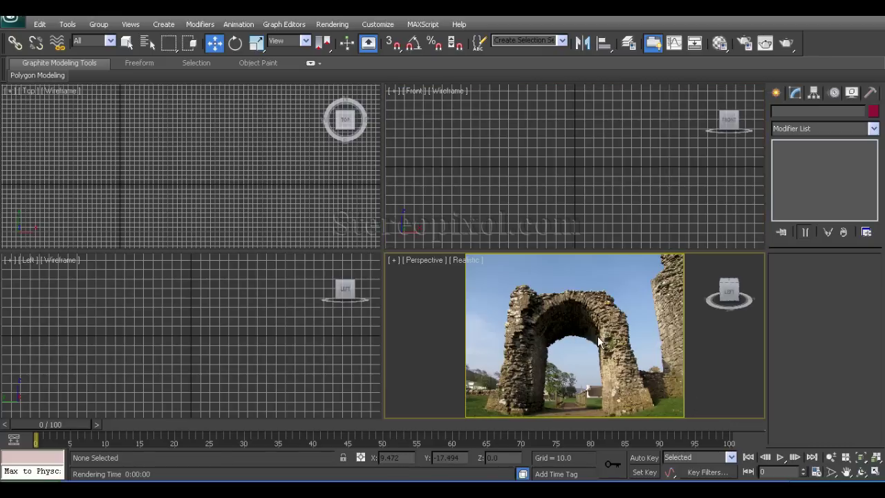
{"action": "key", "text": "g"}
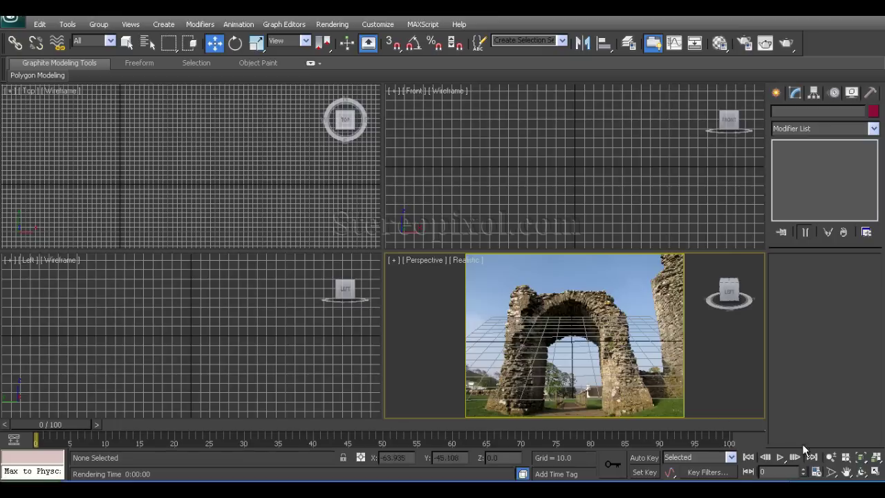
{"action": "middle_click_drag", "start_coordinate": [593, 353], "coordinate": [598, 372], "text": "alt"}
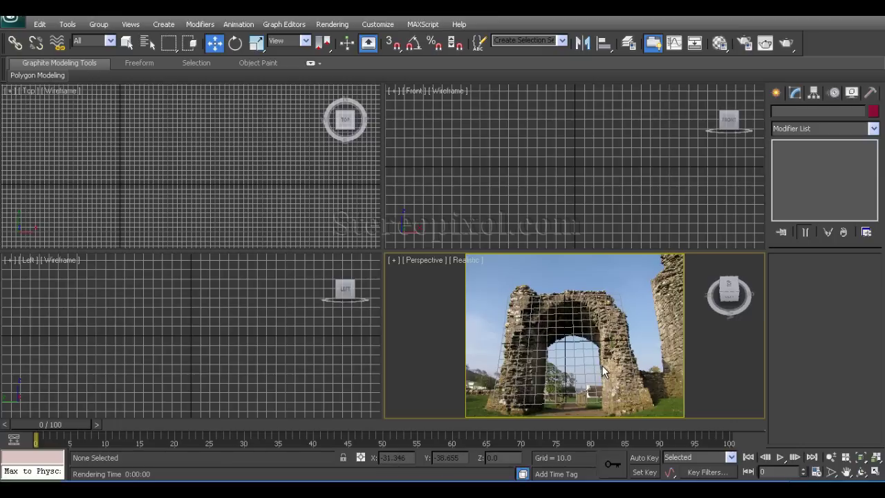
{"action": "middle_click_drag", "start_coordinate": [603, 372], "coordinate": [602, 372], "text": "alt"}
{"action": "key", "text": "alt+w"}
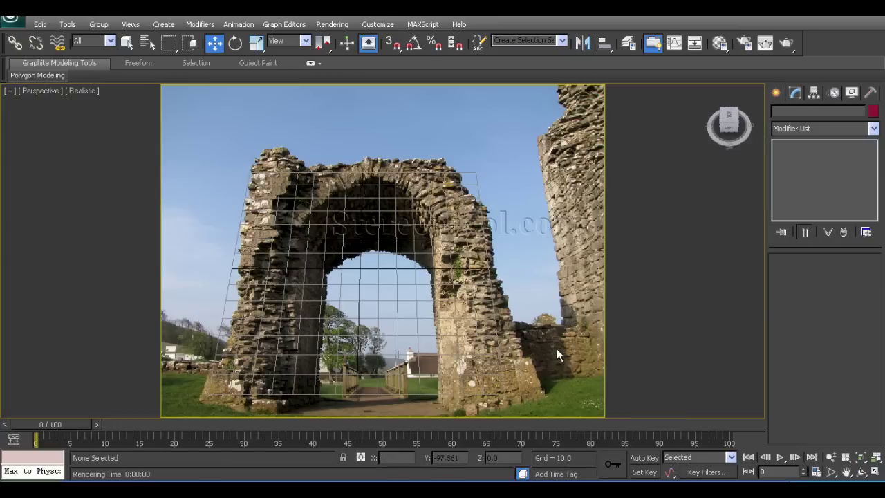
{"action": "key", "text": "g"}
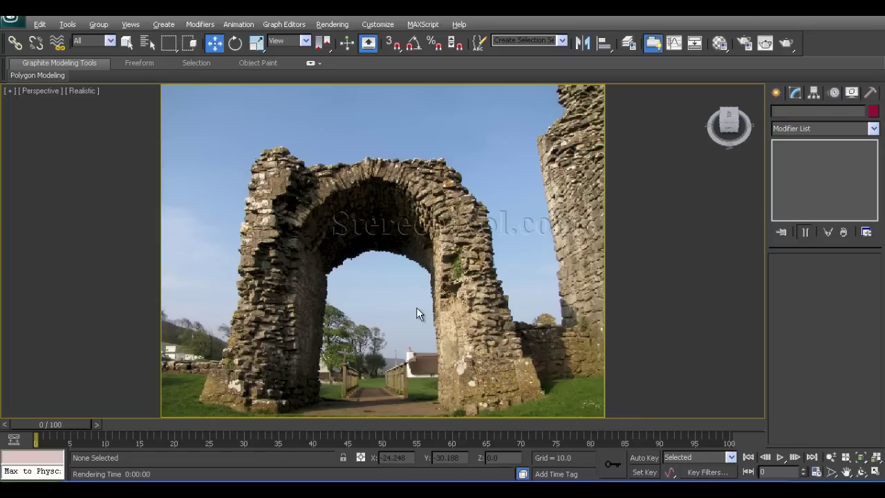
{"action": "key", "text": "alt+w"}
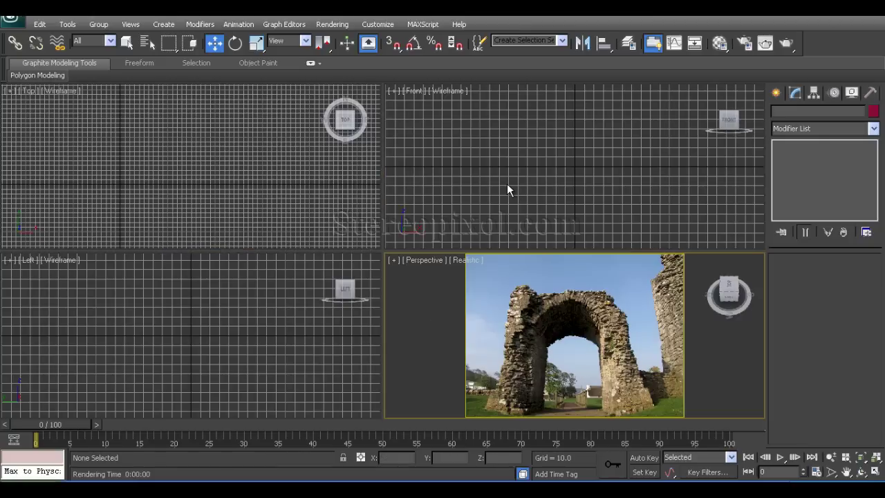
Maximize the Perspective view and create Camera001 matching the photo's viewpoint.
{"action": "key", "text": "alt+w"}
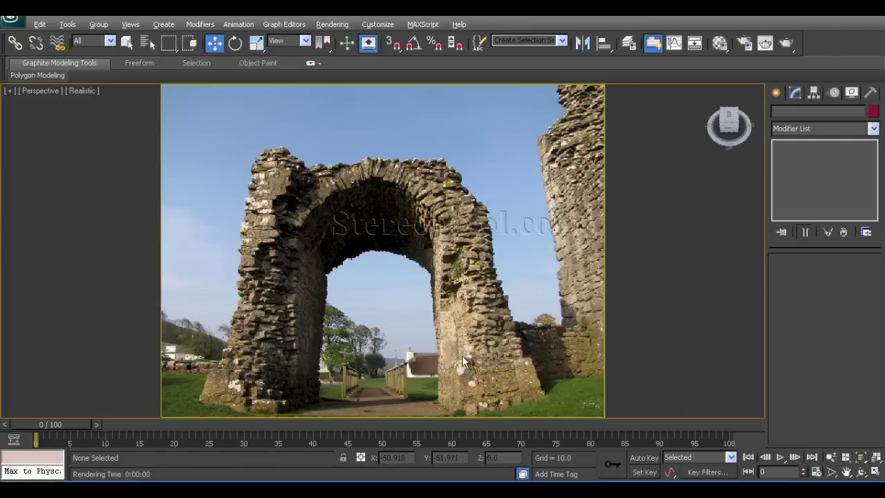
{"action": "left_click", "coordinate": [774, 93]}
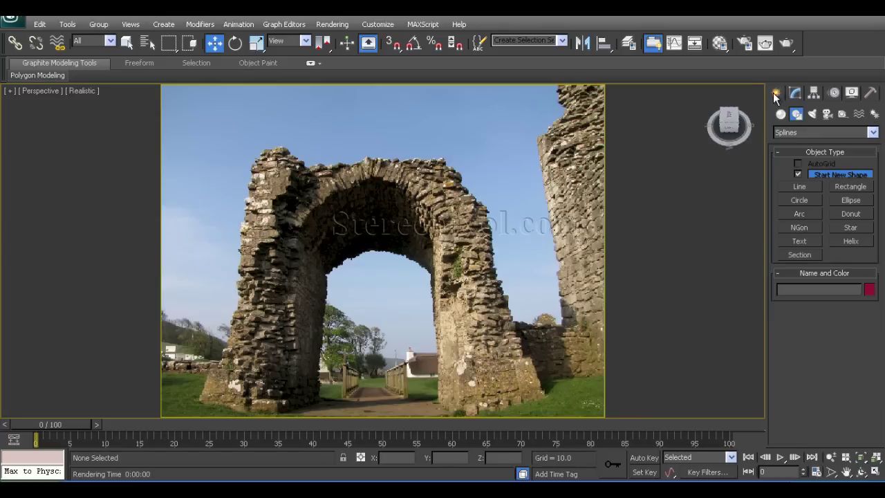
{"action": "left_click", "coordinate": [795, 186]}
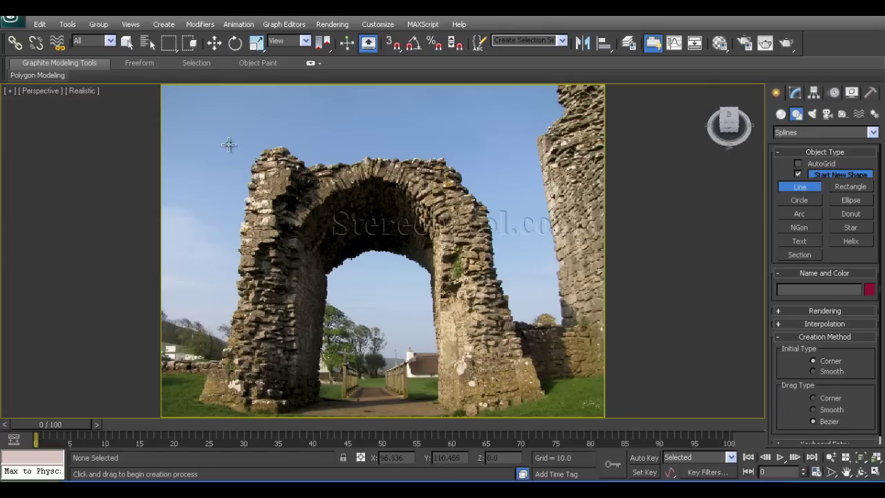
{"action": "right_click", "coordinate": [362, 254]}
{"action": "key", "text": "c"}
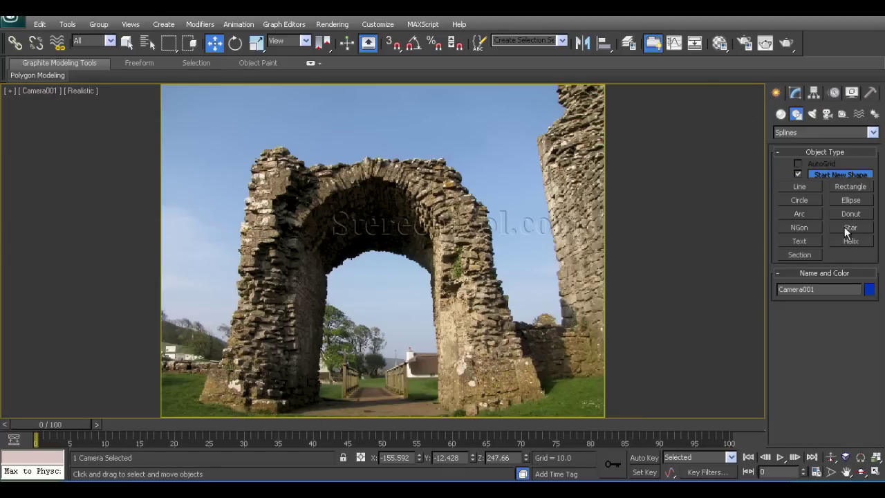
Trace a line along the arch's outer edge from the left pillar base to the right pillar base.
{"action": "left_click", "coordinate": [800, 187]}
{"action": "left_click_drag", "start_coordinate": [317, 398], "coordinate": [264, 408]}
{"action": "left_click", "coordinate": [265, 409]}
{"action": "left_click", "coordinate": [217, 365]}
{"action": "left_click", "coordinate": [245, 224]}
{"action": "left_click", "coordinate": [278, 147]}
{"action": "left_click", "coordinate": [313, 168]}
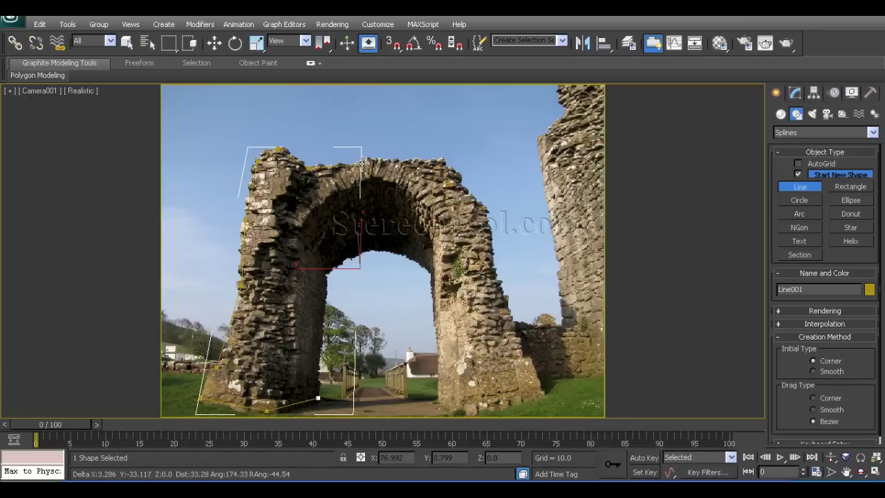
{"action": "left_click", "coordinate": [486, 216]}
{"action": "left_click", "coordinate": [517, 322]}
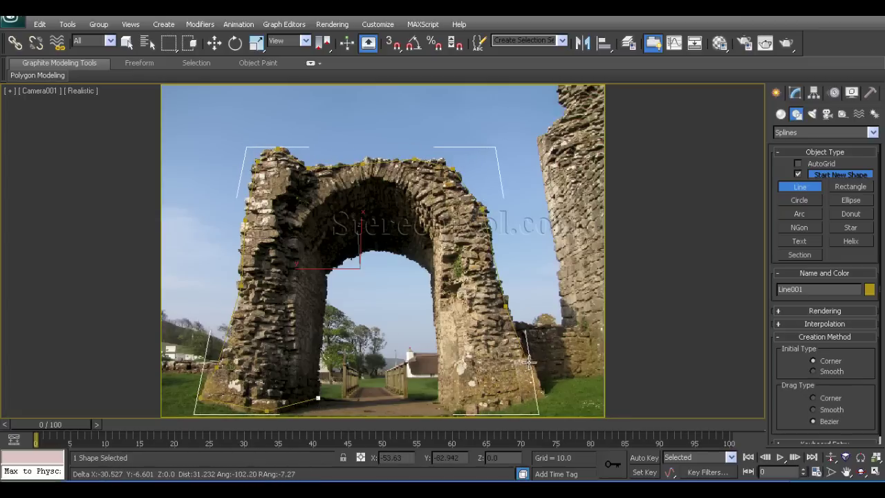
{"action": "left_click", "coordinate": [475, 413]}
{"action": "left_click", "coordinate": [440, 402]}
Trace the inner archway curve back to the start point and close the spline.
{"action": "left_click", "coordinate": [434, 308]}
{"action": "left_click", "coordinate": [430, 269]}
{"action": "left_click", "coordinate": [407, 256]}
{"action": "left_click", "coordinate": [376, 249]}
{"action": "left_click", "coordinate": [351, 257]}
{"action": "left_click", "coordinate": [332, 270]}
{"action": "left_click", "coordinate": [318, 356]}
{"action": "left_click", "coordinate": [318, 397]}
{"action": "left_click", "coordinate": [416, 279]}
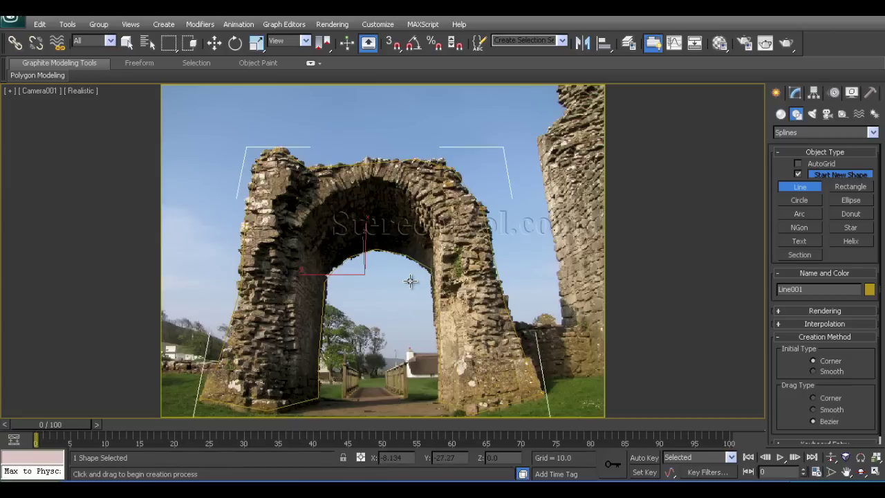
Add an Extrude modifier to the arch outline and set its depth to 0.3.
{"action": "key", "text": "w"}
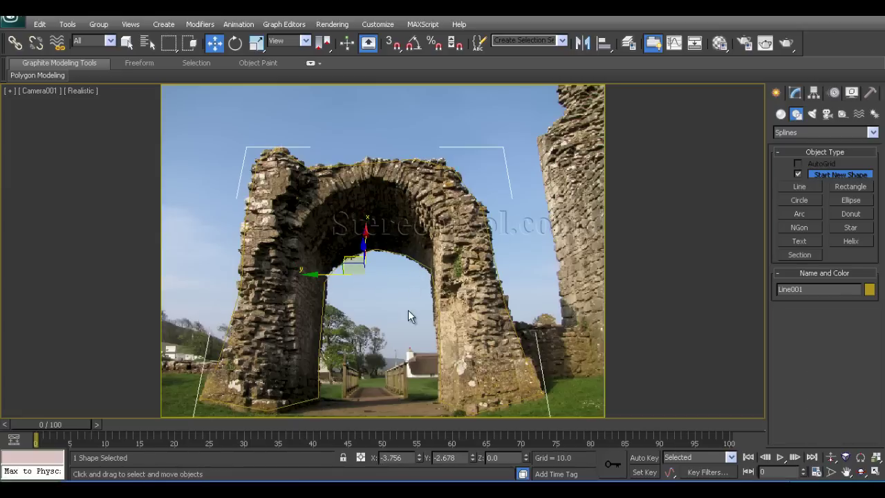
{"action": "left_click", "coordinate": [795, 92]}
{"action": "left_click", "coordinate": [814, 128]}
{"action": "scroll", "coordinate": [814, 126], "scroll_direction": "down", "scroll_amount": 1}
{"action": "key", "text": "e"}
{"action": "left_click", "coordinate": [809, 197]}
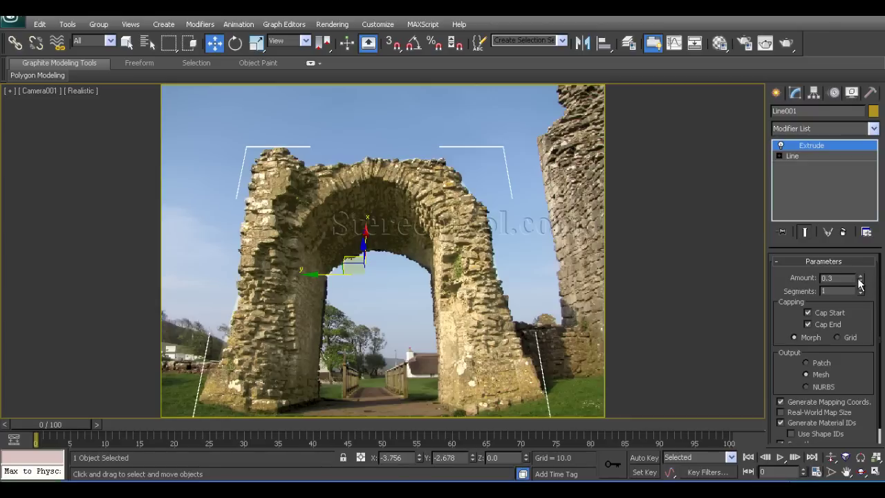
{"action": "left_click_drag", "start_coordinate": [860, 277], "coordinate": [861, 289]}
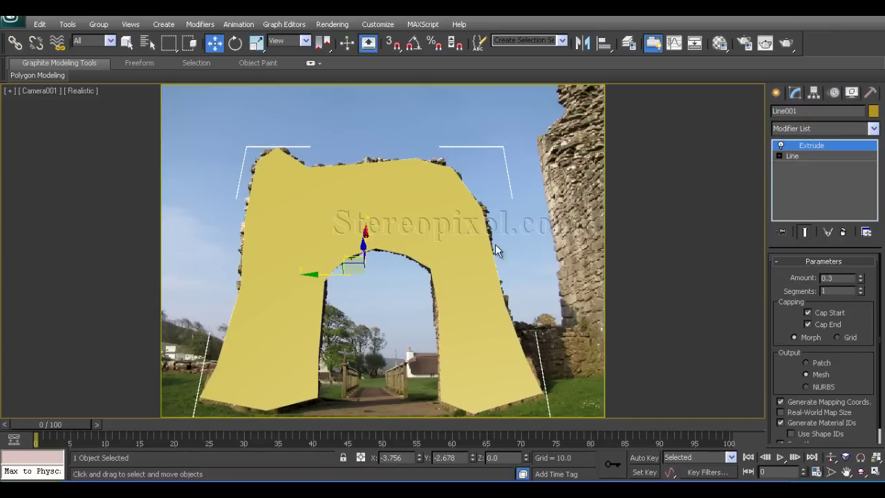
Add a Camera Map modifier to the arch and pick Camera001 as its projection camera.
{"action": "left_click", "coordinate": [812, 128]}
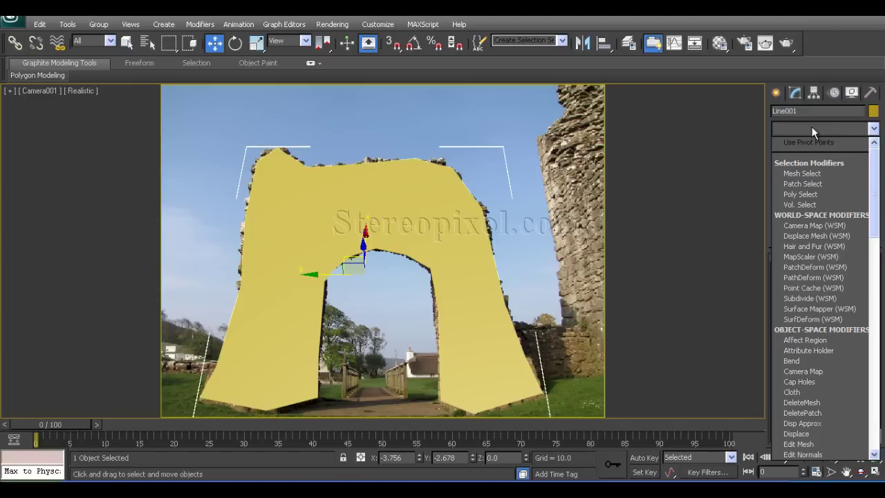
{"action": "key", "text": "c"}
{"action": "left_click", "coordinate": [815, 288]}
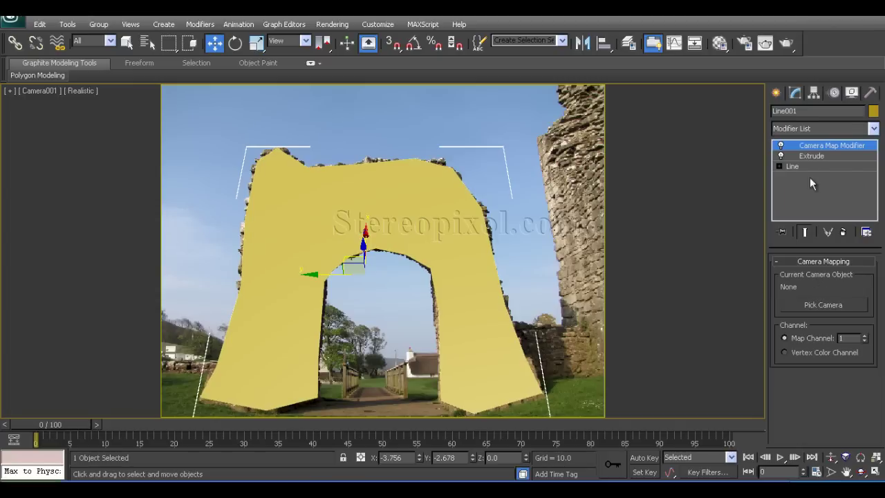
{"action": "left_click", "coordinate": [817, 302]}
{"action": "key", "text": "alt+w"}
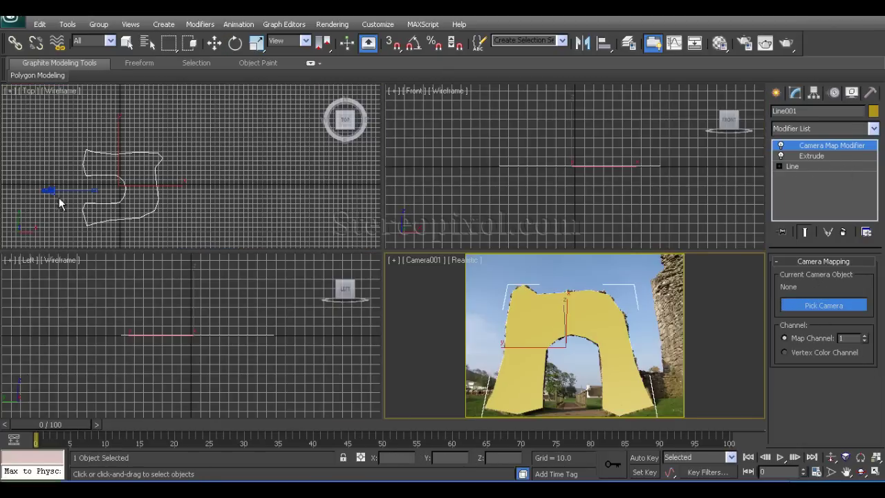
{"action": "left_click", "coordinate": [49, 191]}
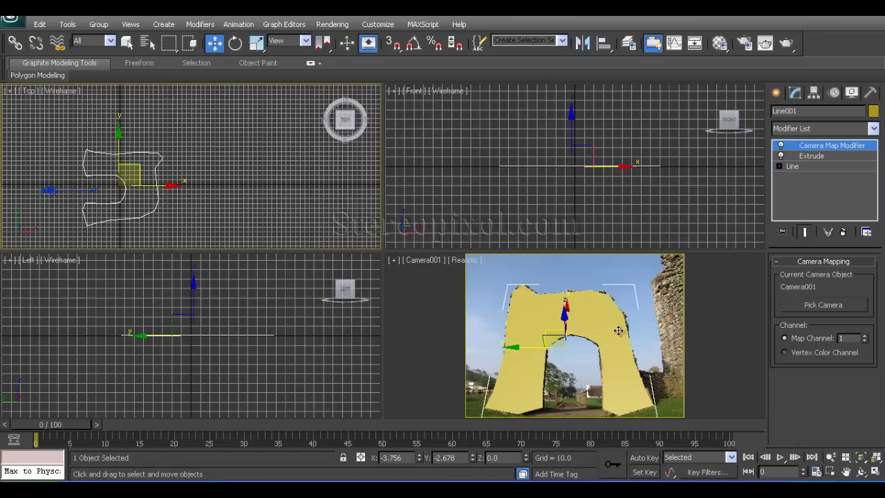
Assign the photo material to the arch and render the camera view to check the texture.
{"action": "left_click", "coordinate": [717, 44]}
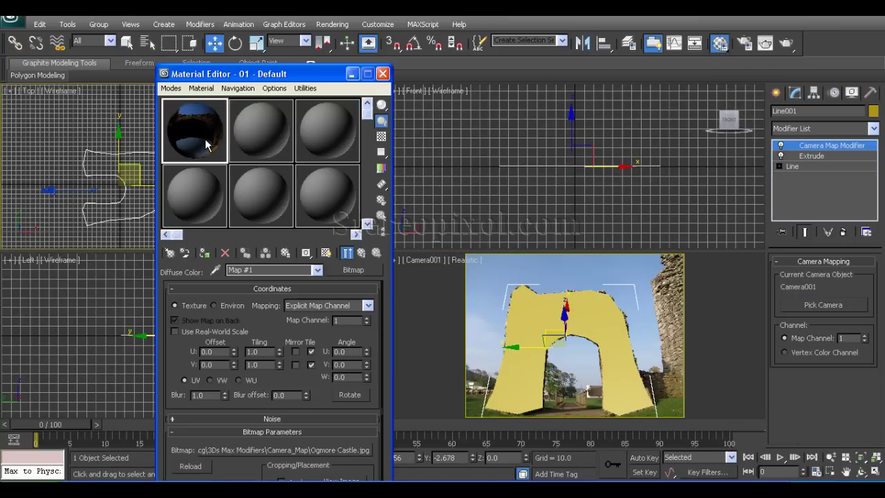
{"action": "left_click", "coordinate": [361, 253]}
{"action": "left_click", "coordinate": [205, 253]}
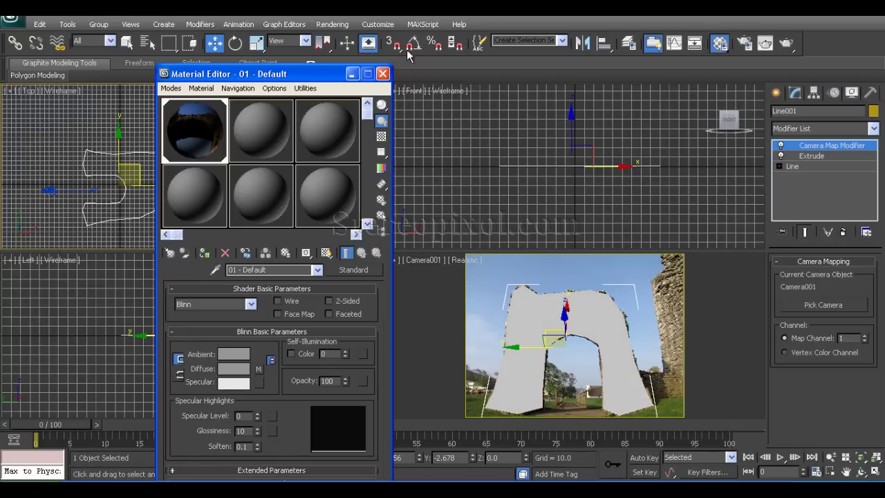
{"action": "left_click", "coordinate": [382, 74]}
{"action": "left_click", "coordinate": [787, 43]}
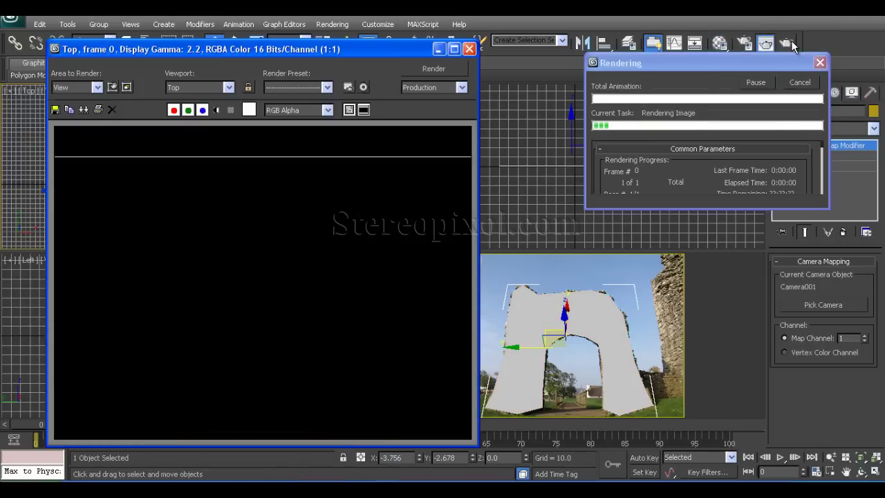
{"action": "left_click", "coordinate": [469, 48]}
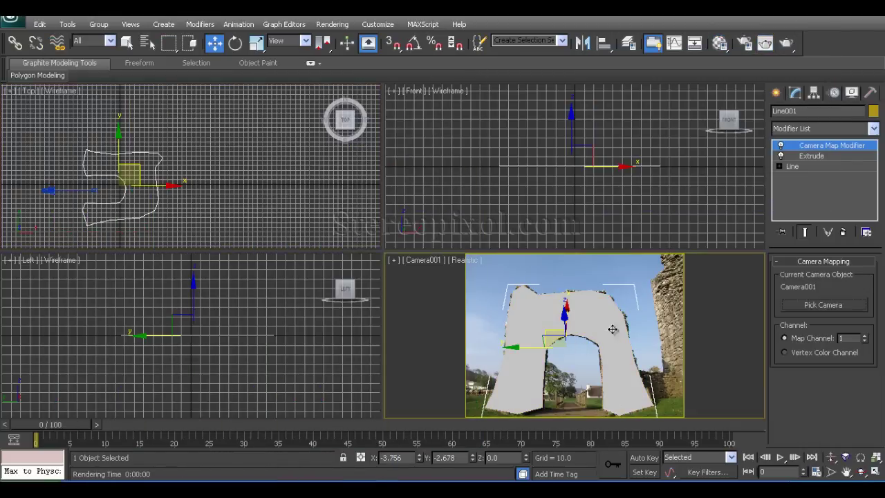
{"action": "left_click", "coordinate": [791, 49]}
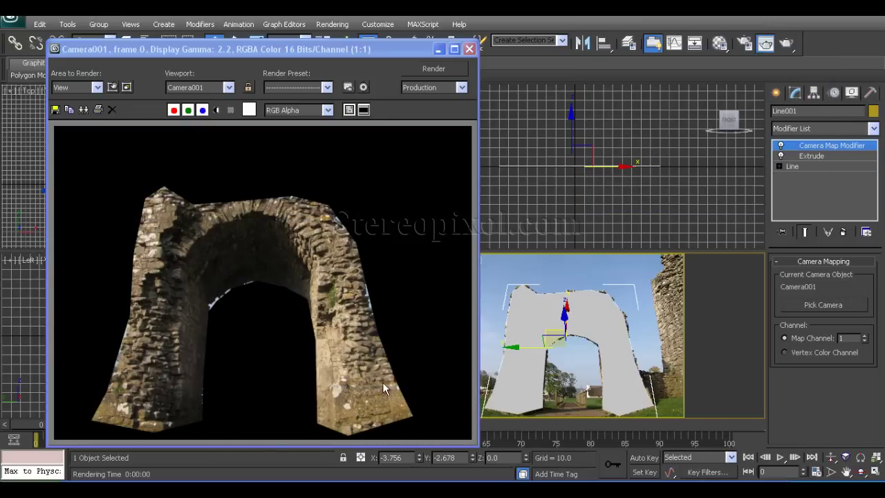
{"action": "left_click", "coordinate": [469, 49]}
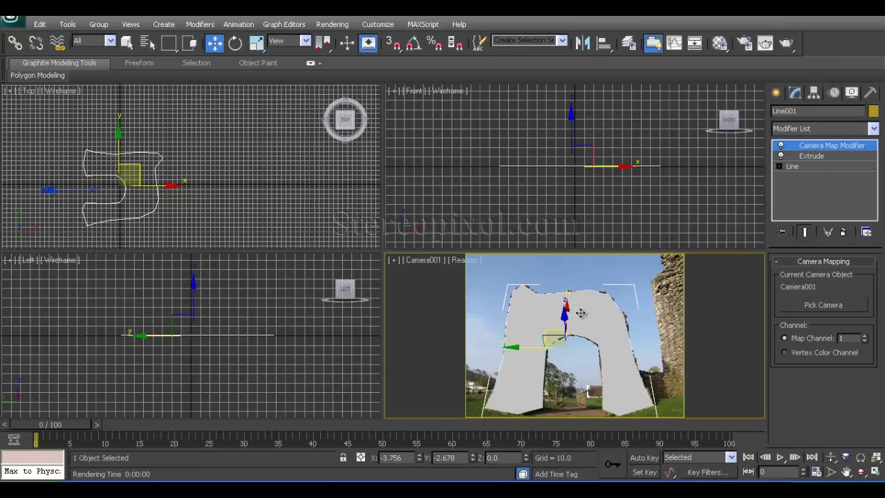
Switch the Front viewport to Perspective and orbit to see the extruded arch.
{"action": "right_click", "coordinate": [531, 191]}
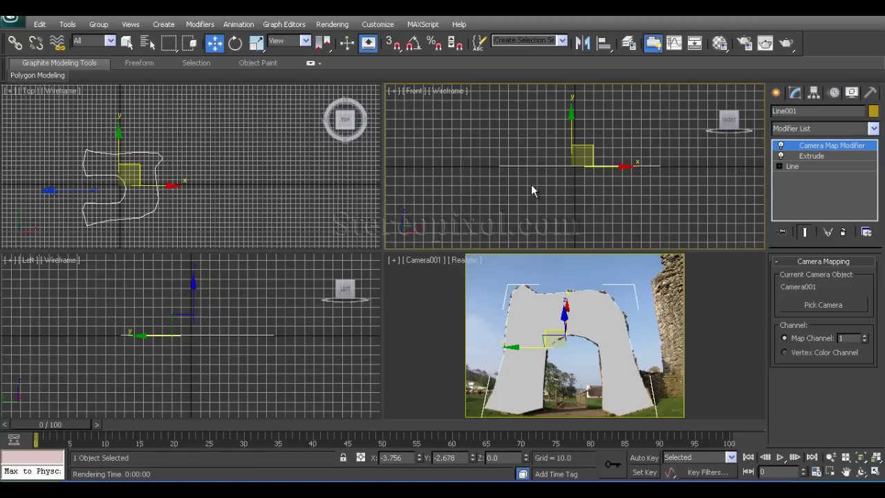
{"action": "key", "text": "p"}
{"action": "middle_click_drag", "start_coordinate": [518, 191], "coordinate": [593, 200], "text": "alt"}
Render the Perspective view, try a steep rotation of the arch, render it, then undo.
{"action": "scroll", "coordinate": [600, 204], "scroll_direction": "down", "scroll_amount": 2}
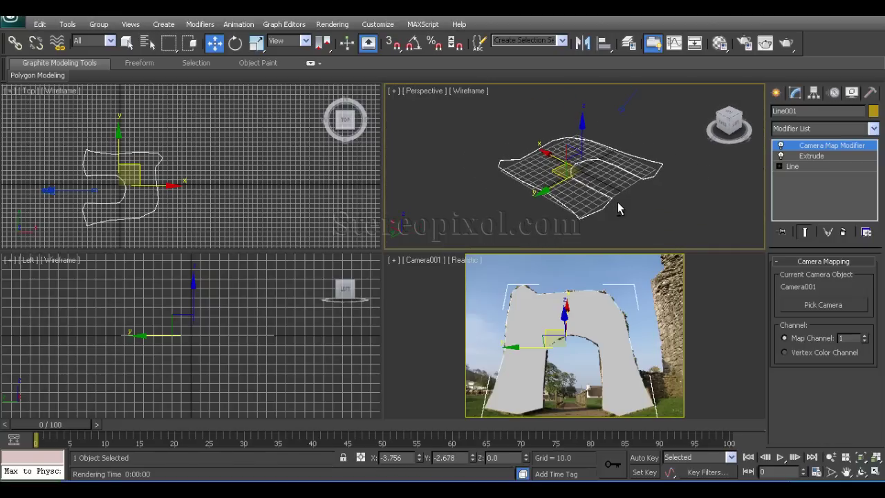
{"action": "left_click", "coordinate": [766, 43]}
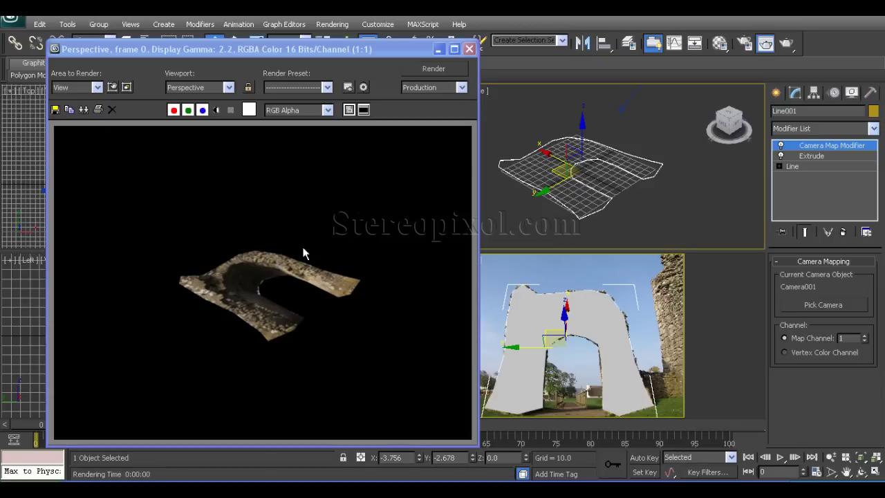
{"action": "left_click", "coordinate": [468, 49]}
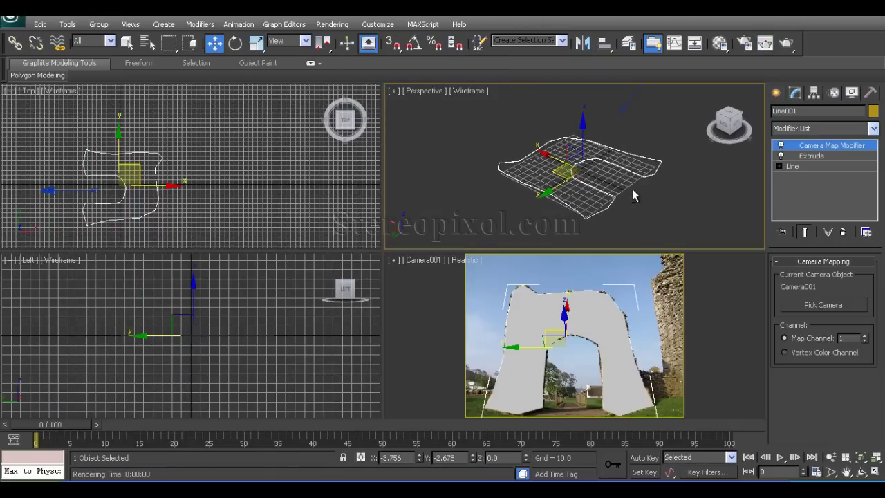
{"action": "key", "text": "e"}
{"action": "left_click_drag", "start_coordinate": [626, 195], "coordinate": [634, 204]}
{"action": "left_click", "coordinate": [786, 43]}
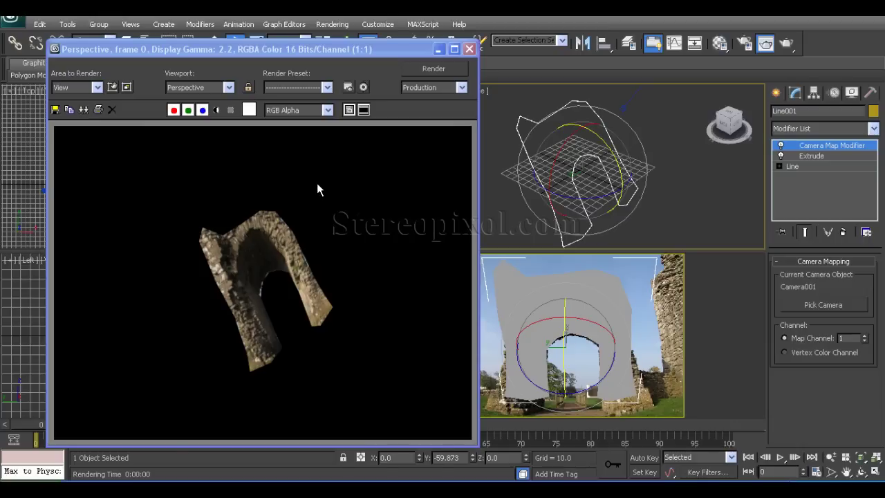
{"action": "key", "text": "ctrl+z"}
{"action": "left_click", "coordinate": [469, 49]}
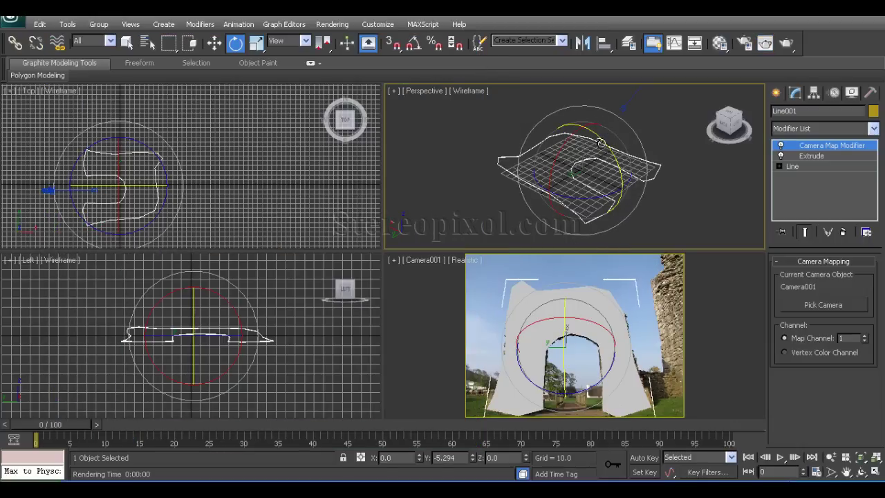
Rotate the arch on Y to about −86.7° upright, render it, then deselect.
{"action": "left_click_drag", "start_coordinate": [601, 141], "coordinate": [616, 277]}
{"action": "middle_click_drag", "start_coordinate": [642, 211], "coordinate": [546, 203], "text": "alt"}
{"action": "left_click", "coordinate": [765, 43]}
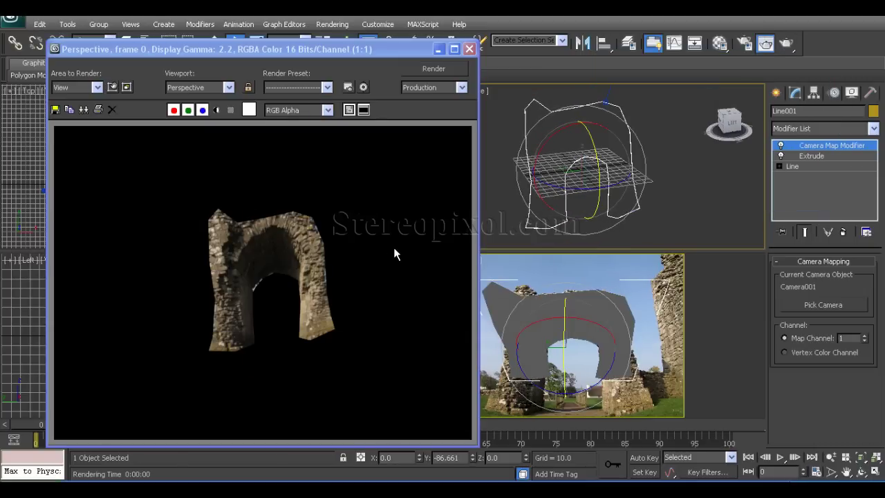
{"action": "left_click", "coordinate": [470, 49]}
{"action": "middle_click", "coordinate": [705, 320]}
{"action": "left_click", "coordinate": [703, 321]}
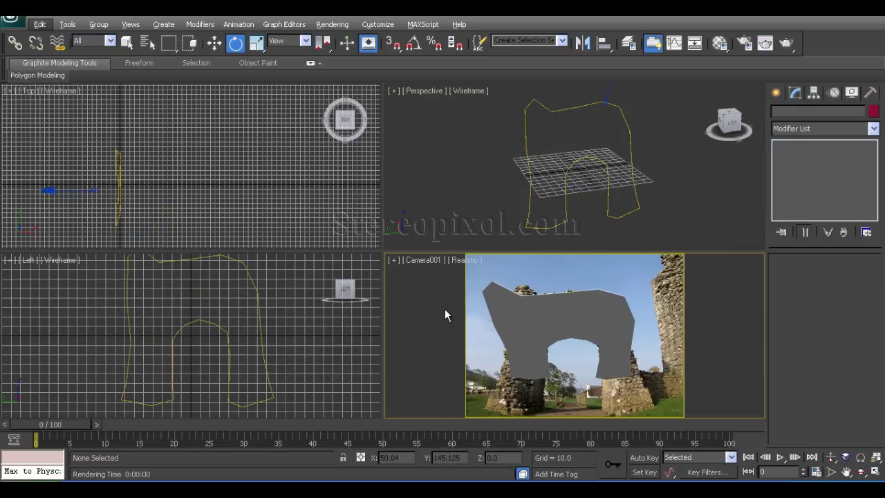
Render the Camera001 view and orbit the Perspective view around the arch.
{"action": "left_click", "coordinate": [786, 43]}
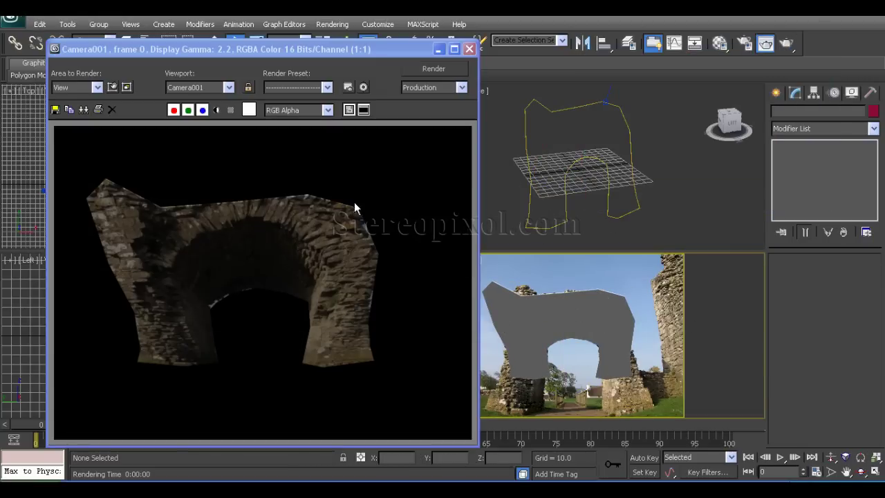
{"action": "left_click", "coordinate": [469, 49]}
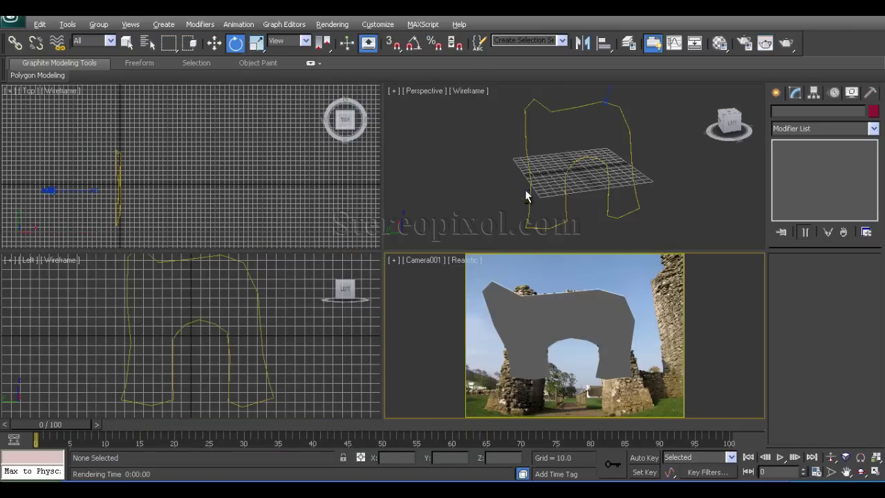
{"action": "middle_click_drag", "start_coordinate": [528, 189], "coordinate": [643, 140], "text": "alt"}
{"action": "left_click", "coordinate": [632, 104]}
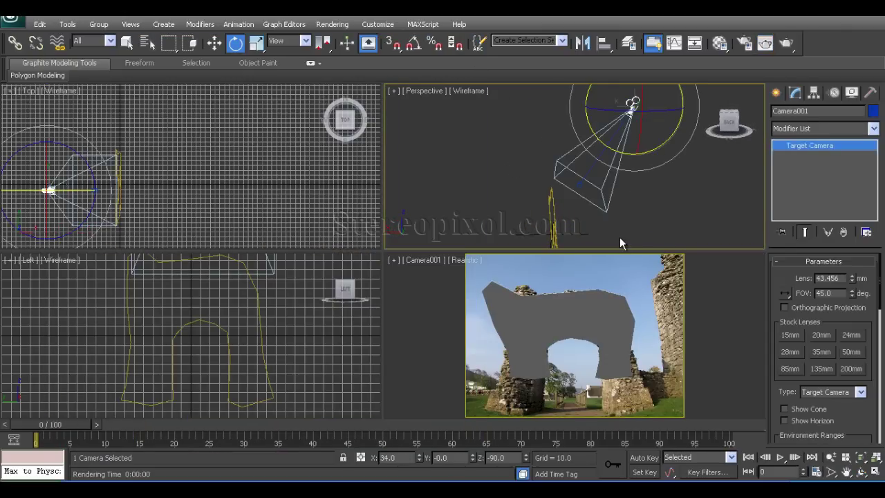
{"action": "middle_click_drag", "start_coordinate": [652, 208], "coordinate": [609, 201], "text": "alt"}
Rotate the arch on Z to −81.463° and render the Perspective view.
{"action": "left_click", "coordinate": [596, 199]}
{"action": "left_click_drag", "start_coordinate": [609, 200], "coordinate": [548, 238]}
{"action": "middle_click_drag", "start_coordinate": [548, 239], "coordinate": [620, 221], "text": "alt"}
{"action": "left_click", "coordinate": [766, 44]}
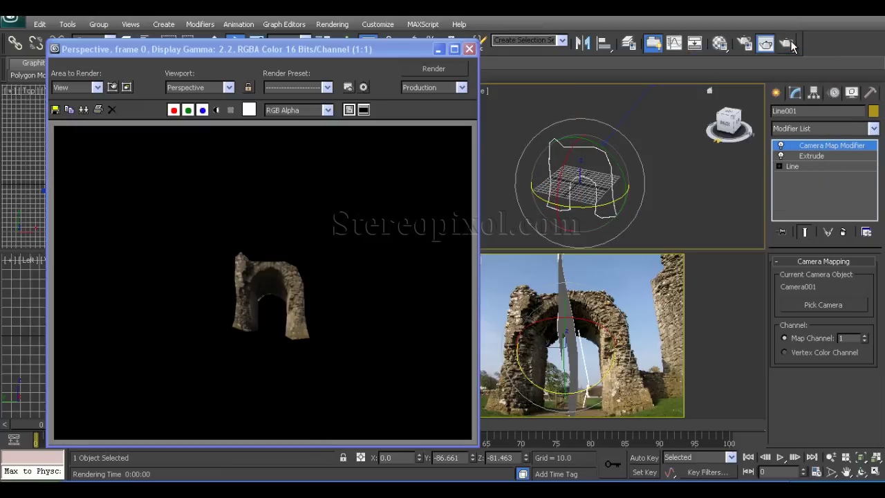